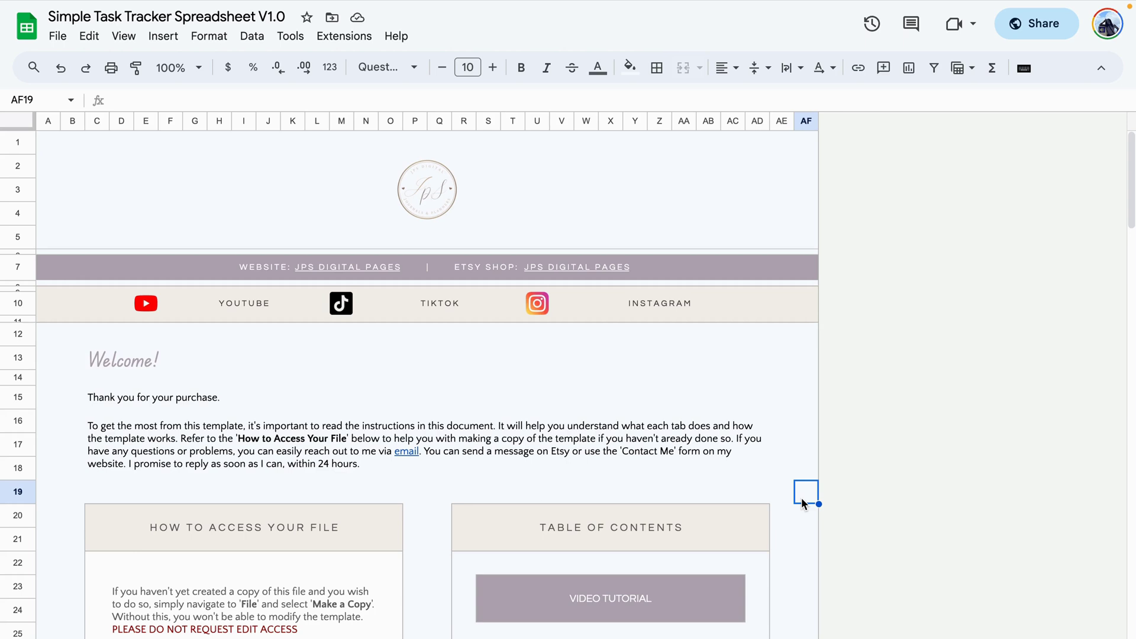
# Read the Welcome text, then scroll down to the Category, Priority and Status setup table
pyautogui.click(769, 437)
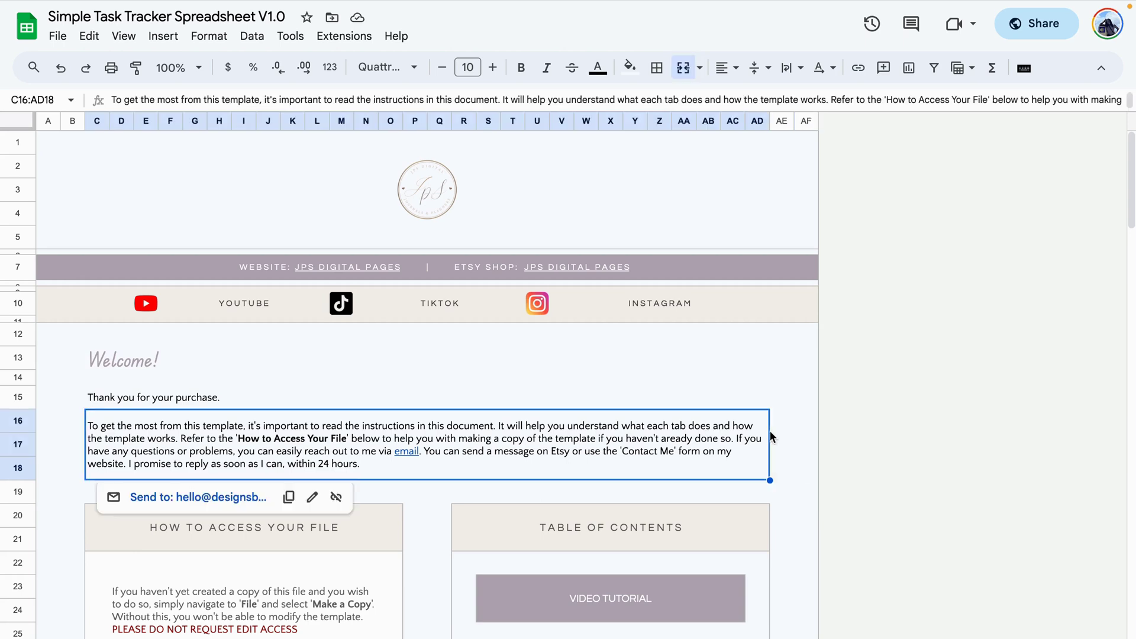
pyautogui.click(808, 472)
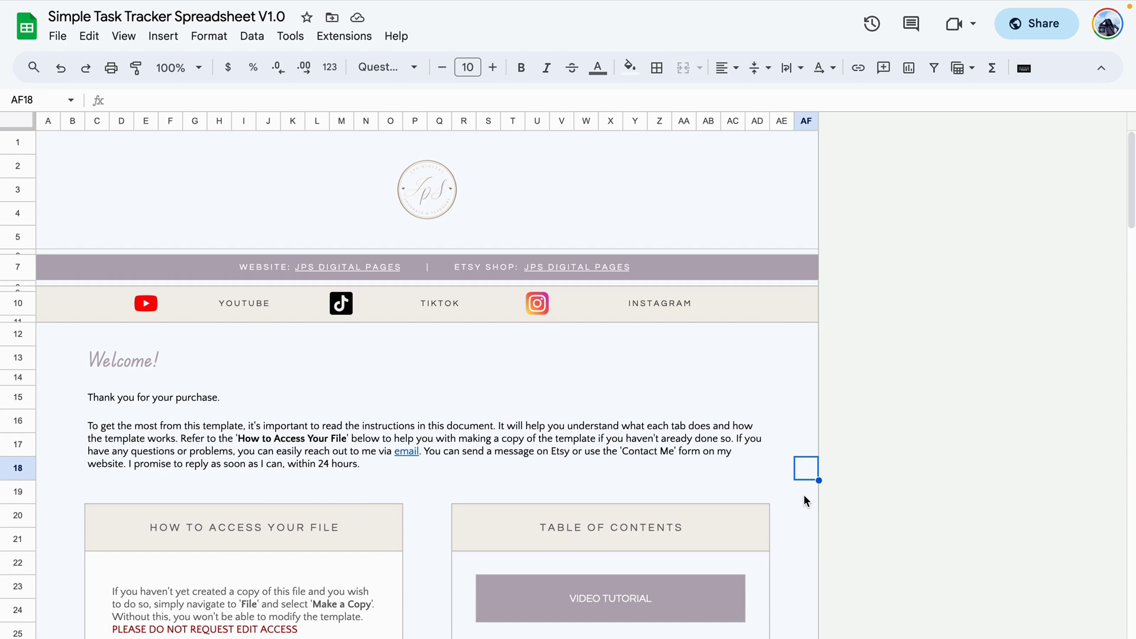
pyautogui.click(813, 538)
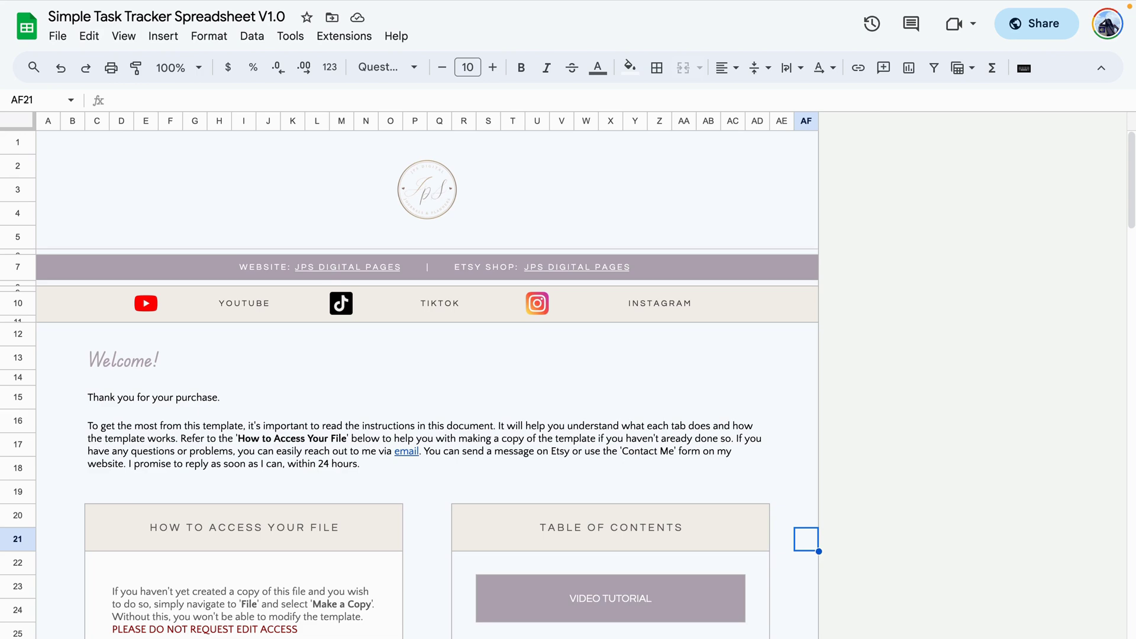
pyautogui.scroll(-15, 808, 461)
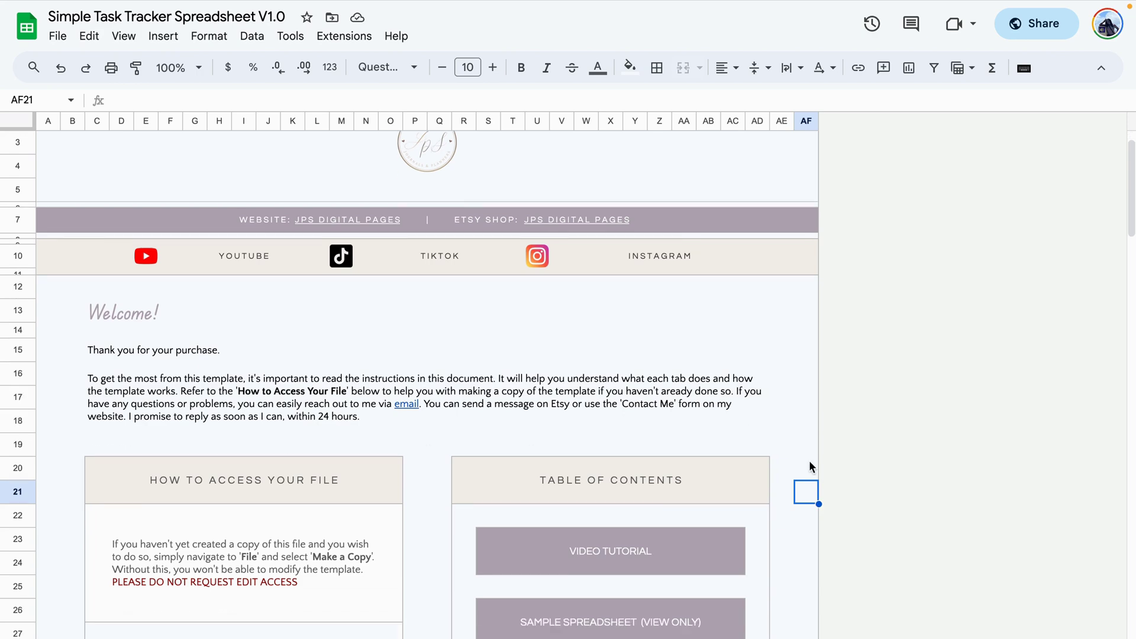
pyautogui.scroll(-15, 820, 364)
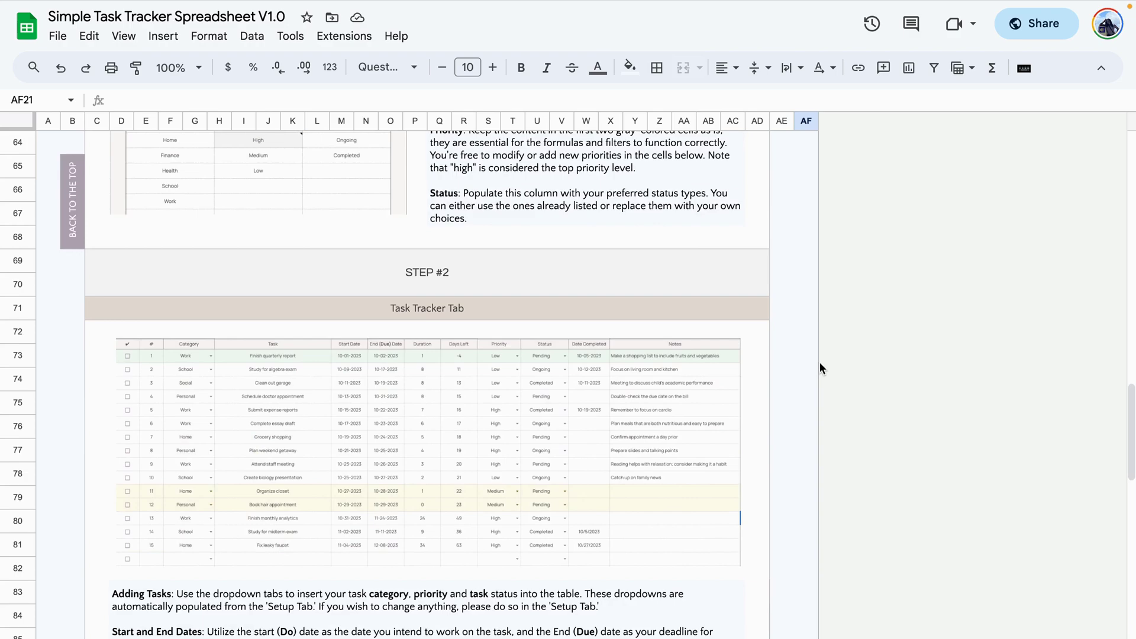
pyautogui.scroll(-5, 819, 367)
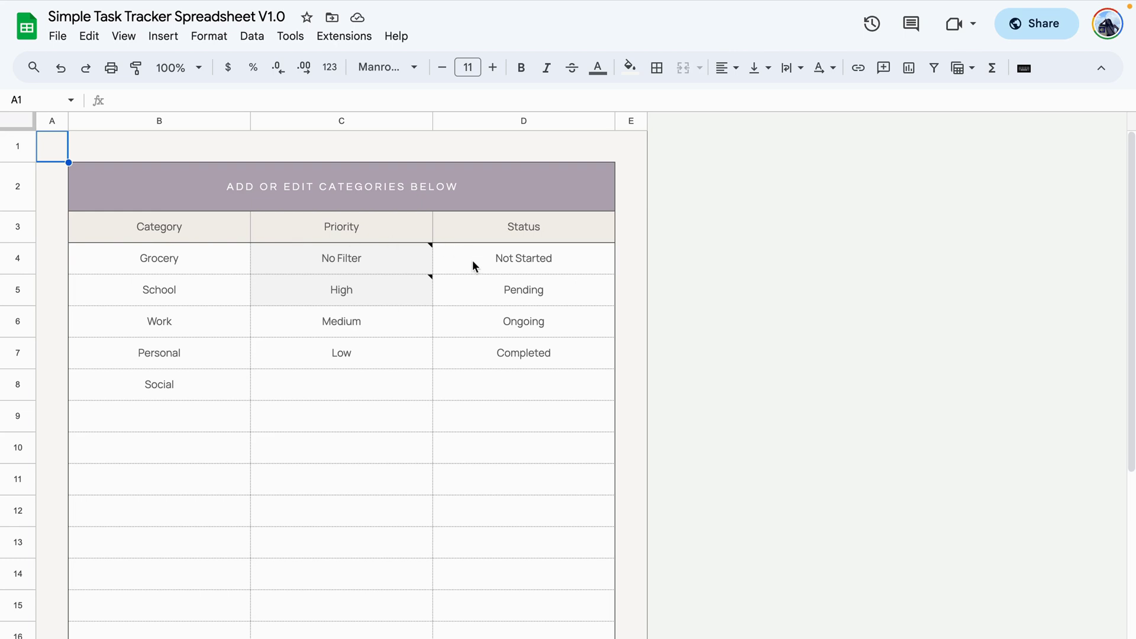
# Clear the five category names, Grocery through Social, then undo to restore them
pyautogui.click(186, 412)
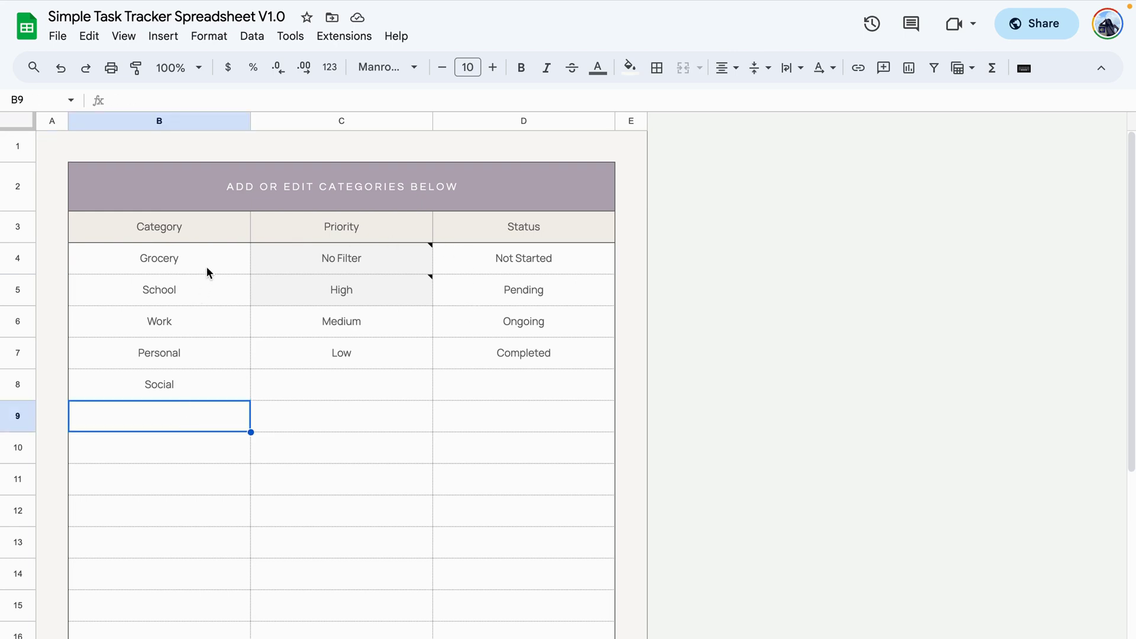
pyautogui.moveTo(207, 257); pyautogui.dragTo(207, 387)
pyautogui.press('Delete')
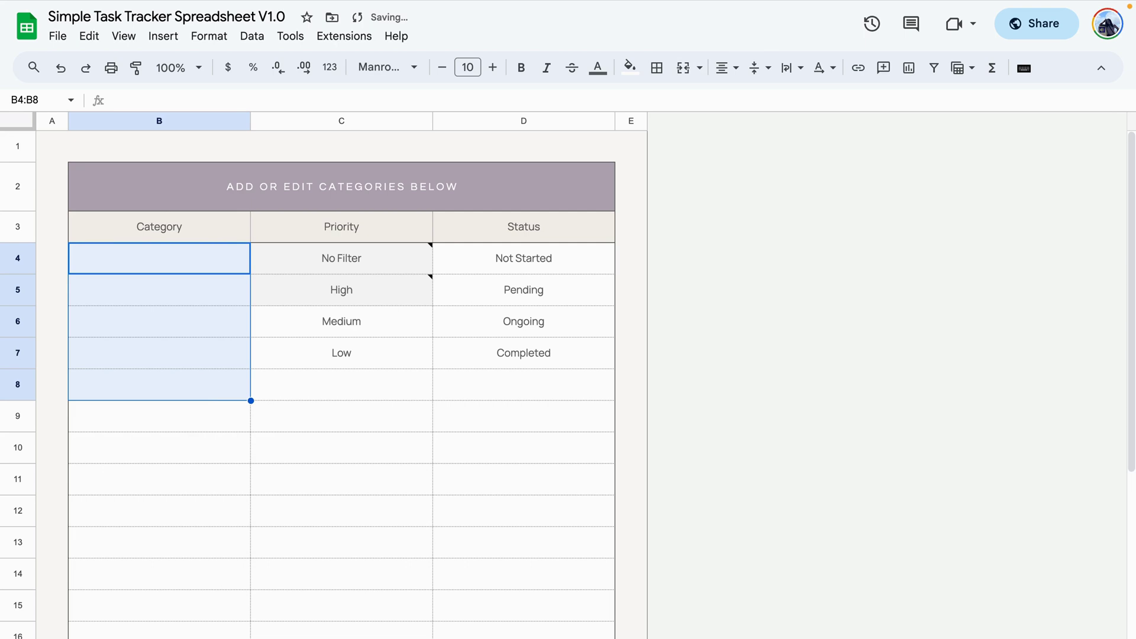
pyautogui.click(189, 568)
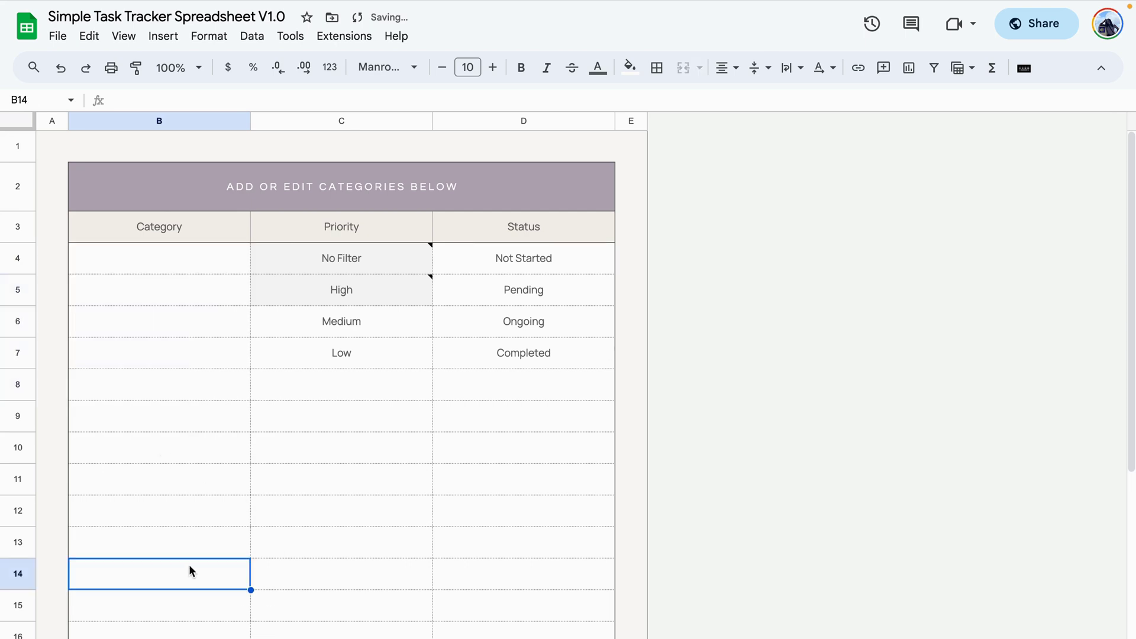
pyautogui.hotkey('ctrl', 'z')
# Clear the four values in the Status column
pyautogui.click(342, 416)
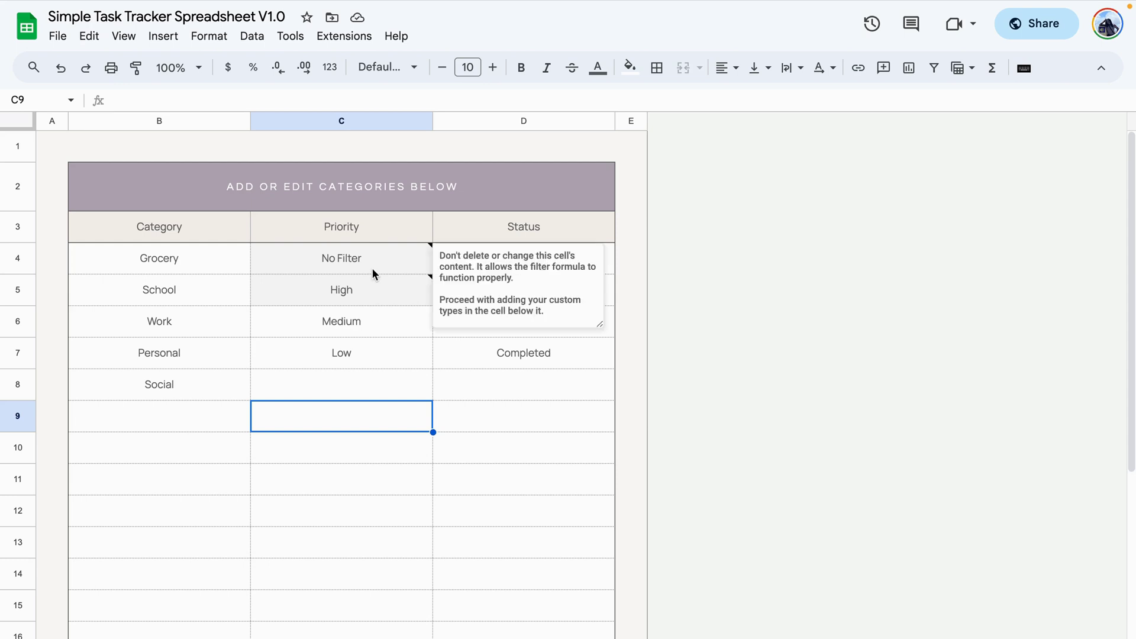
pyautogui.moveTo(368, 289)
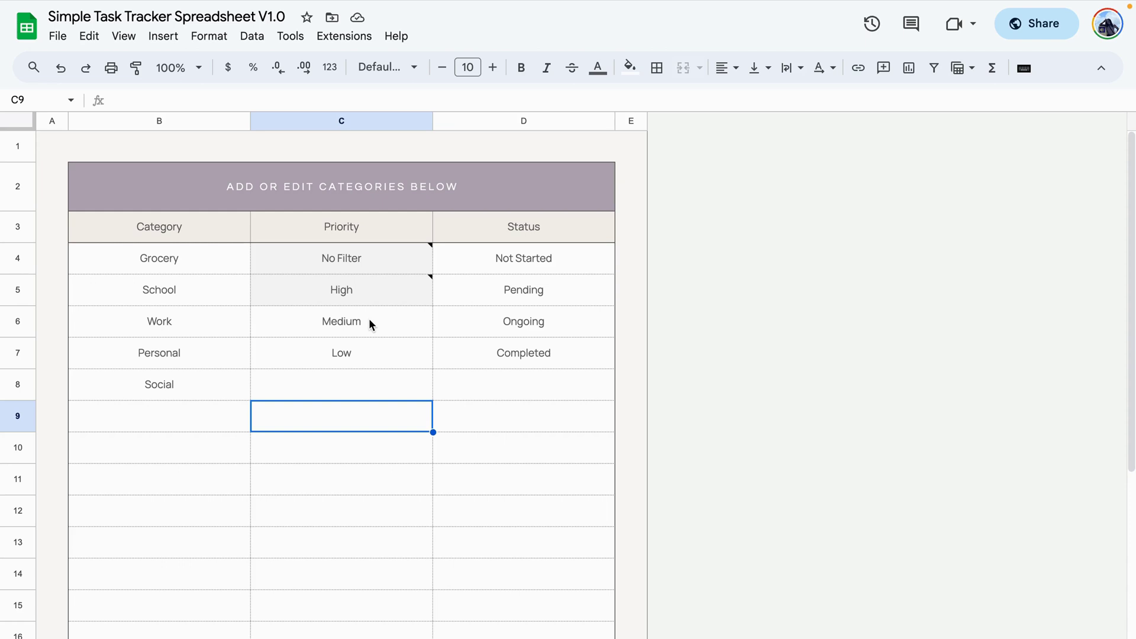
pyautogui.press('Right')
pyautogui.press('Down')
pyautogui.press('Down')
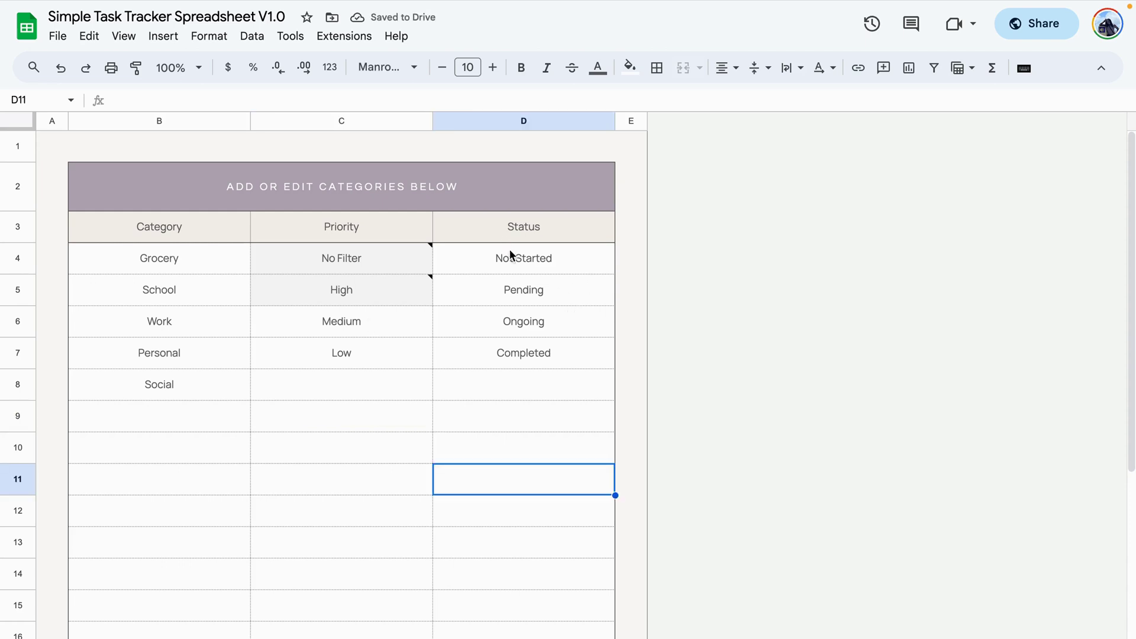
pyautogui.moveTo(469, 343); pyautogui.dragTo(478, 254)
pyautogui.press('Delete')
pyautogui.click(556, 391)
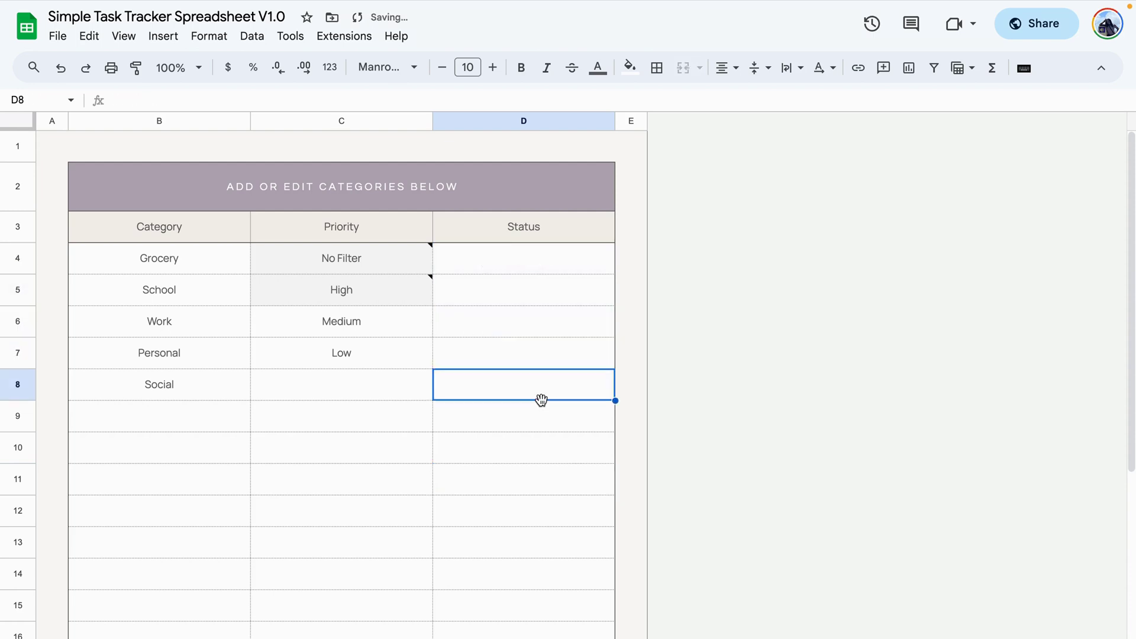
pyautogui.hotkey('ctrl', 'z')
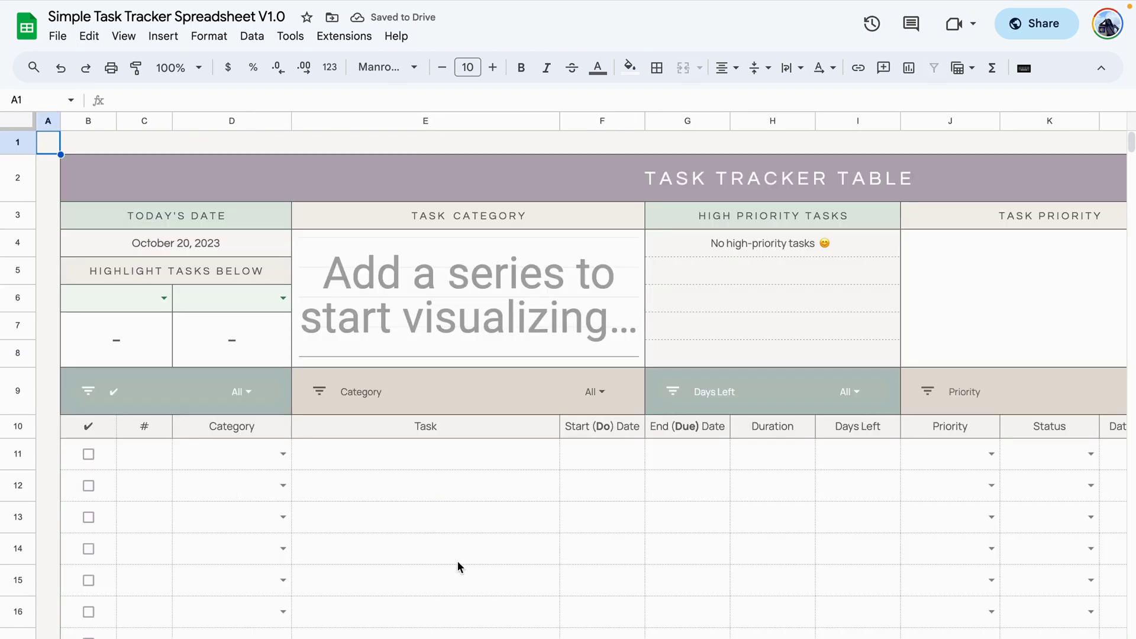
pyautogui.click(458, 562)
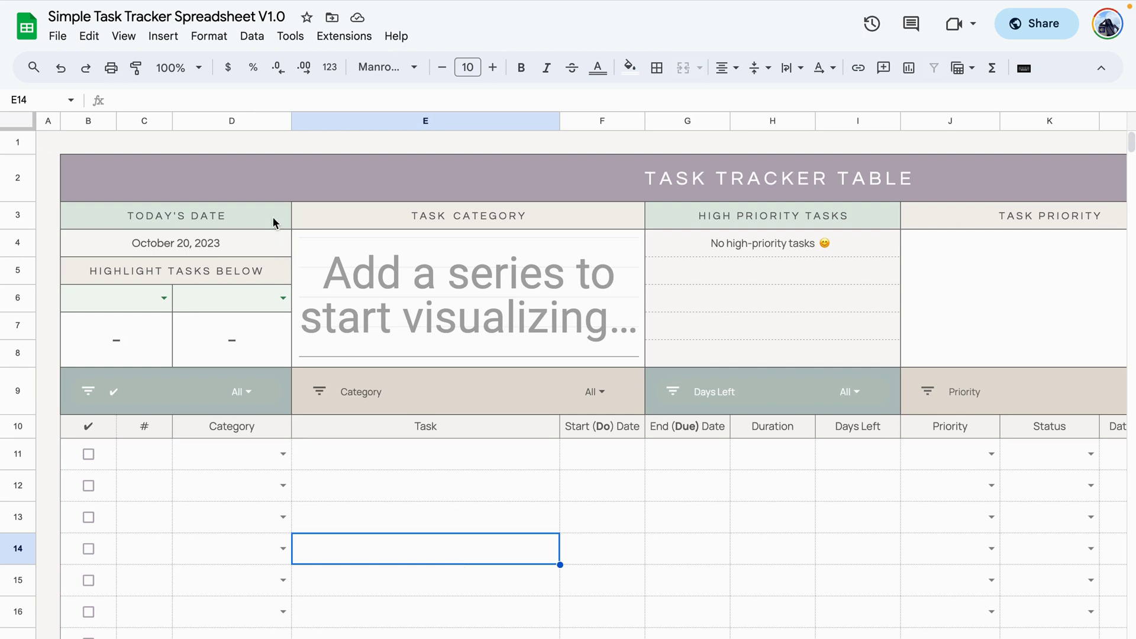
pyautogui.press('Up')
pyautogui.press('Up')
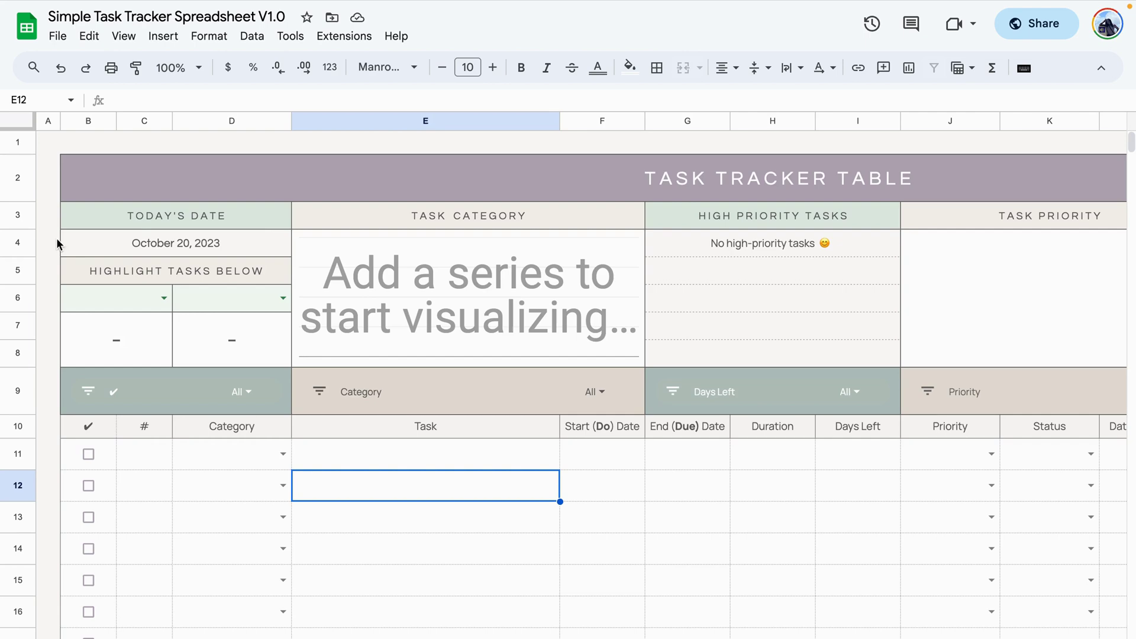
pyautogui.hscroll(5, 222, 261)
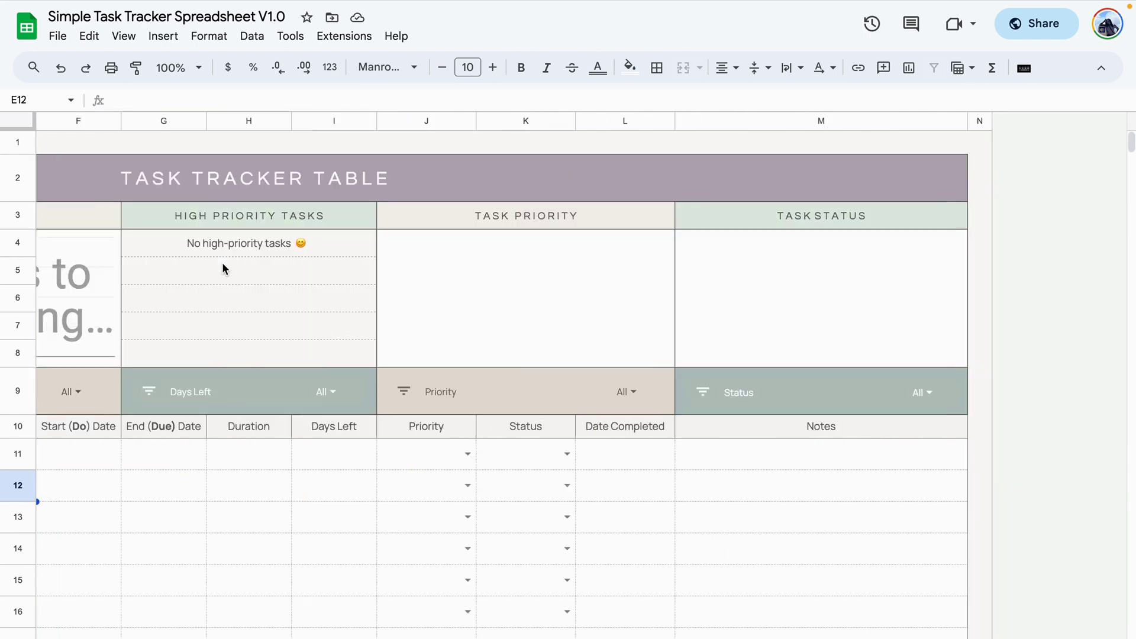
pyautogui.hscroll(-5, 222, 261)
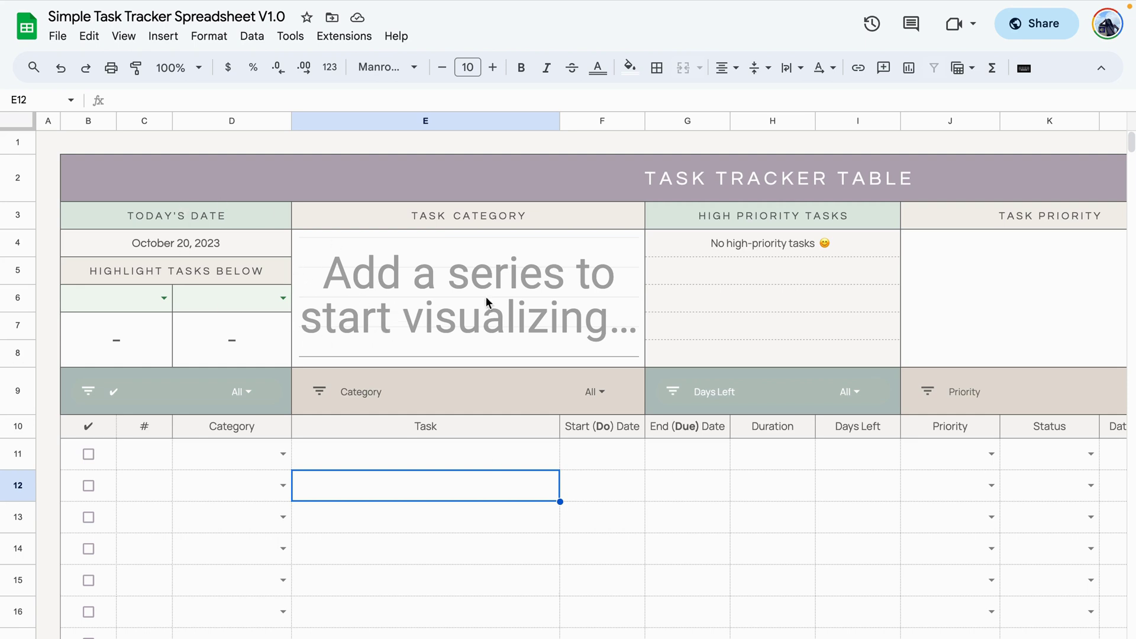
pyautogui.click(414, 519)
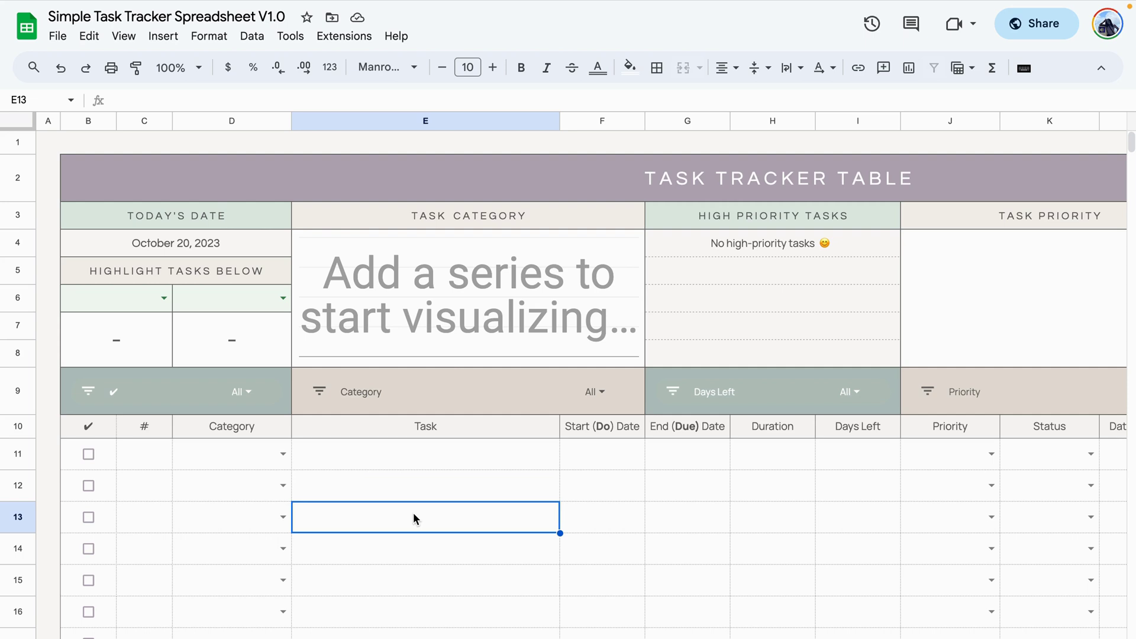
pyautogui.press('Up')
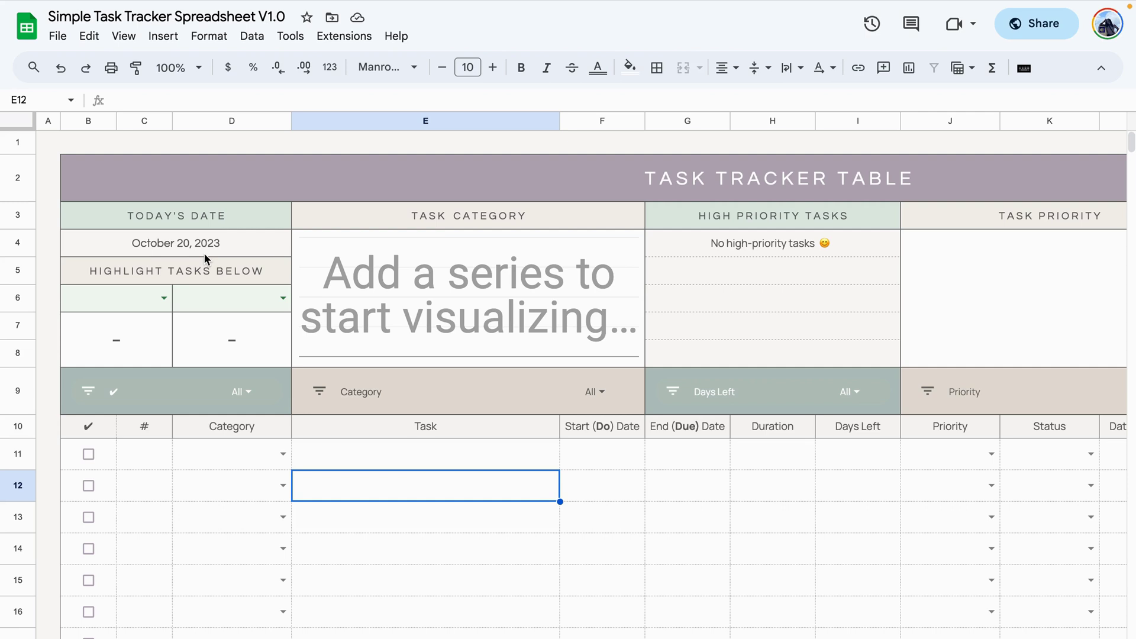
pyautogui.click(164, 299)
pyautogui.click(286, 303)
pyautogui.click(229, 562)
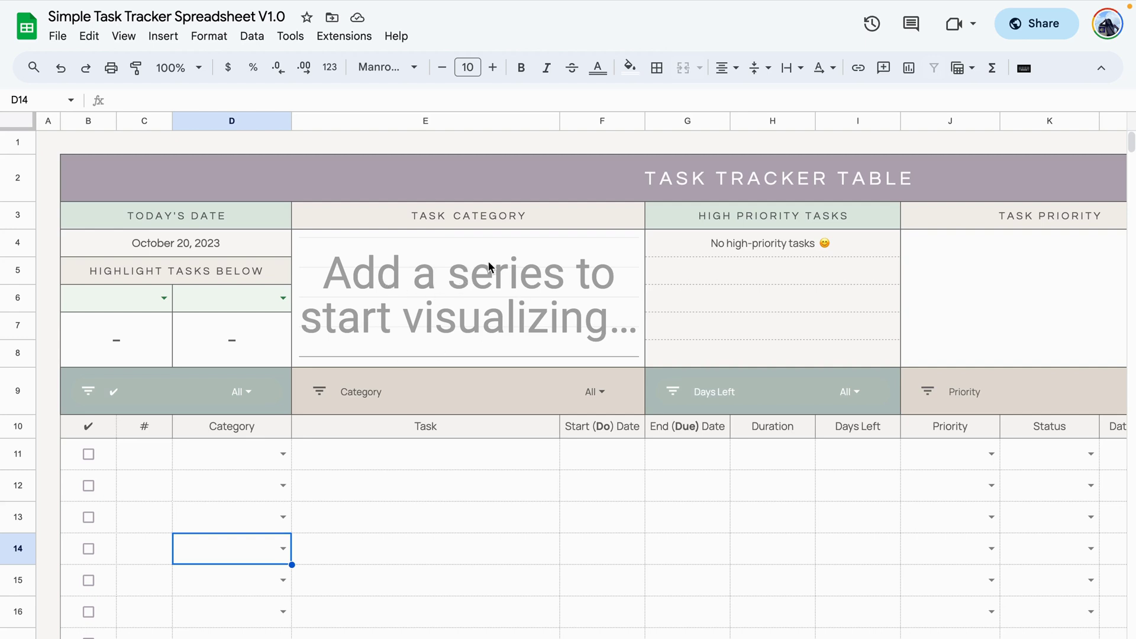
pyautogui.hscroll(5, 470, 278)
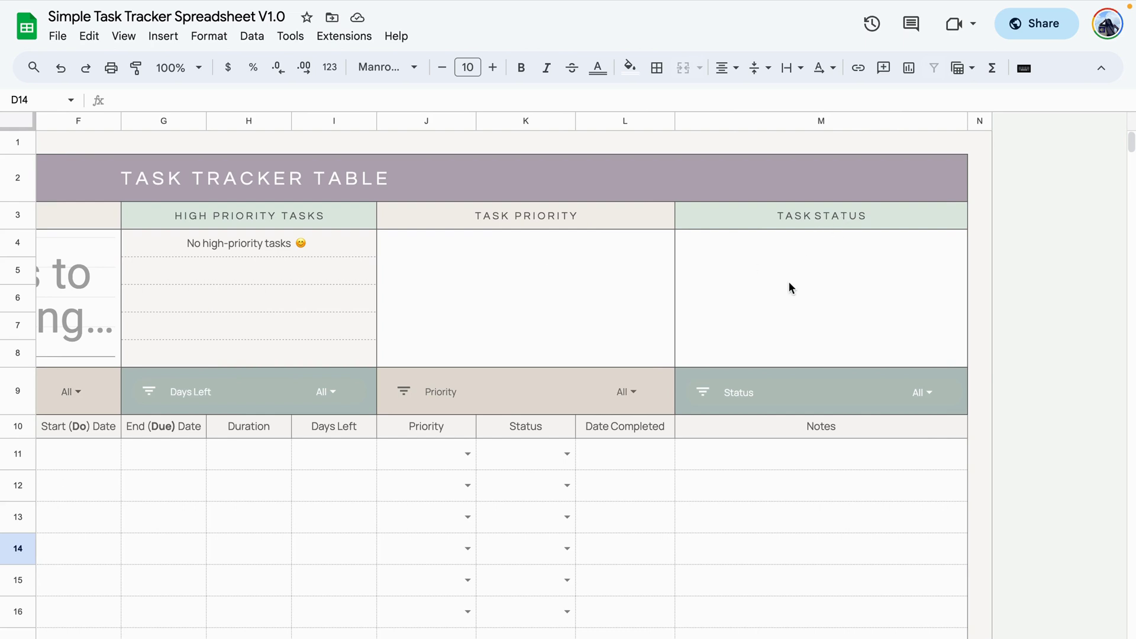
pyautogui.hscroll(-5, 789, 282)
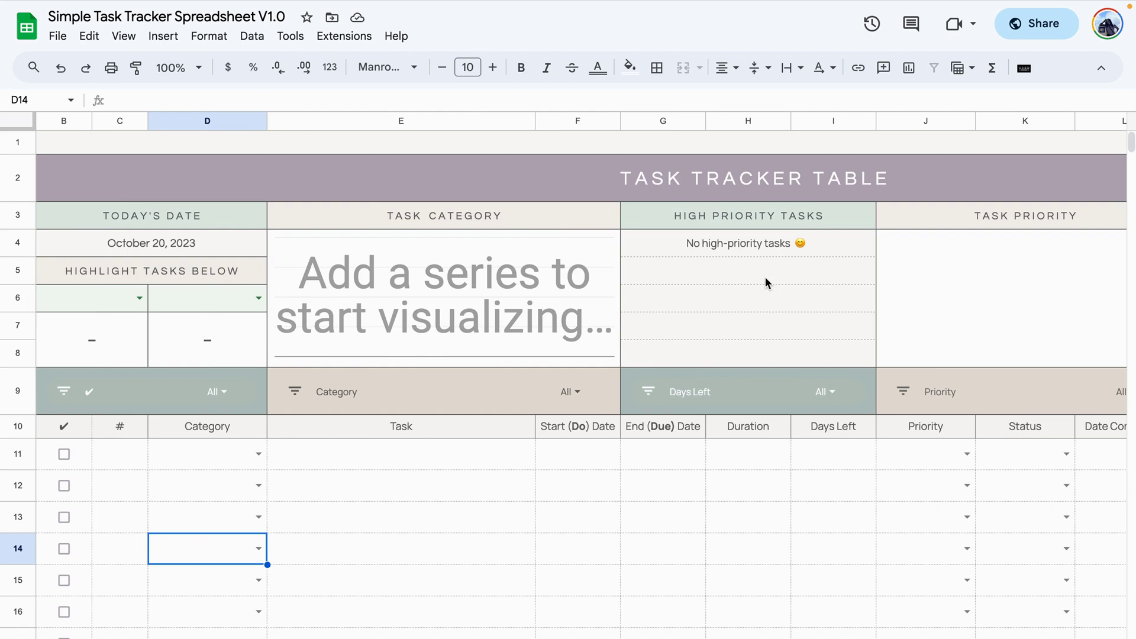
pyautogui.hscroll(-1, 765, 276)
pyautogui.press('Right')
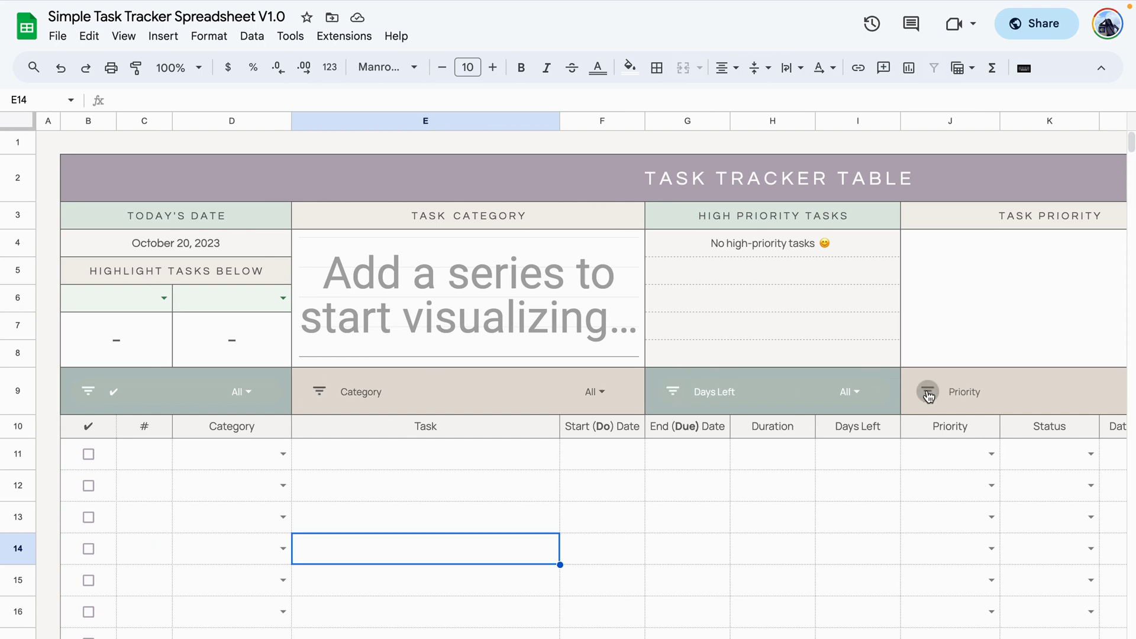
pyautogui.hscroll(10, 725, 413)
pyautogui.hscroll(-7, 689, 521)
pyautogui.hscroll(-5, 689, 521)
# Enter task number 1 with category Grocery and task name 'Homework assignment'
pyautogui.doubleClick(136, 466)
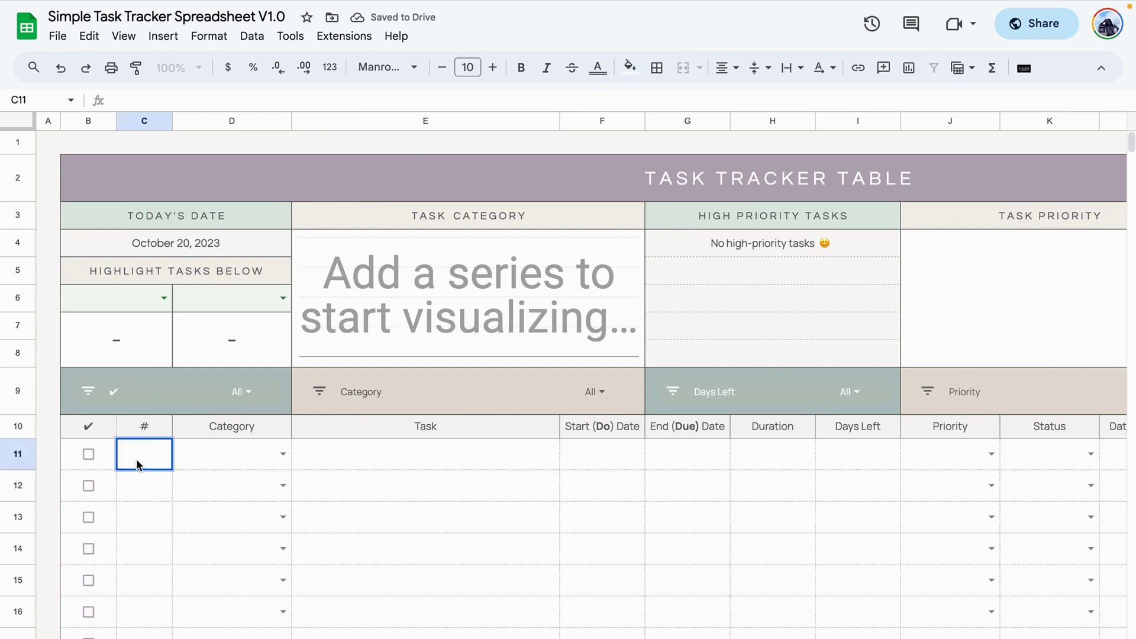
pyautogui.write('1')
pyautogui.click(192, 526)
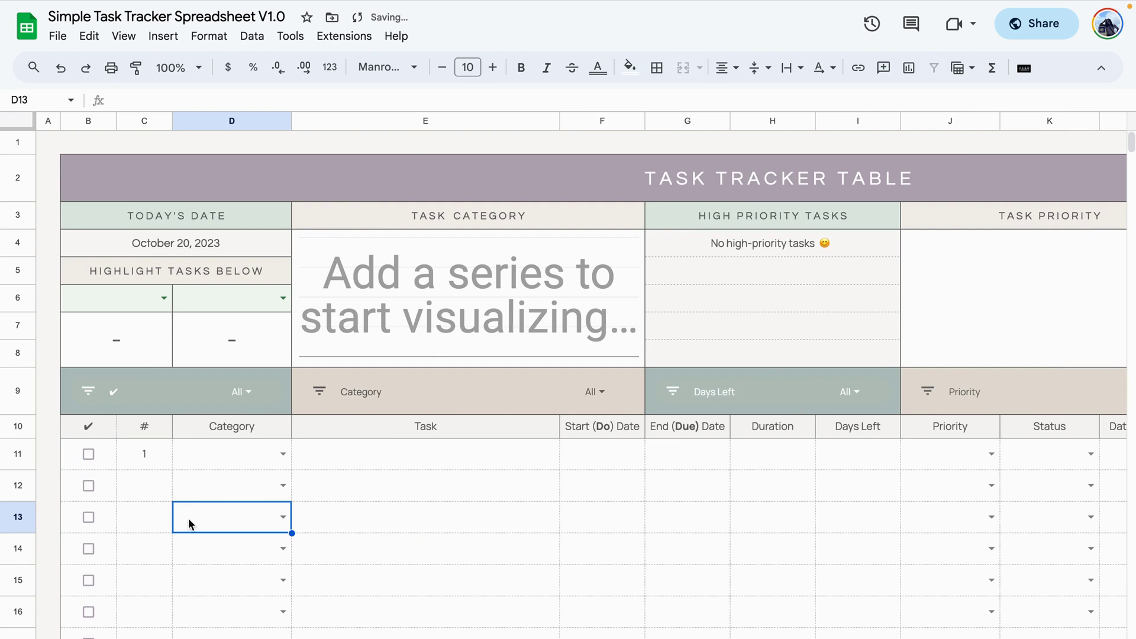
pyautogui.click(283, 454)
pyautogui.click(245, 492)
pyautogui.click(387, 500)
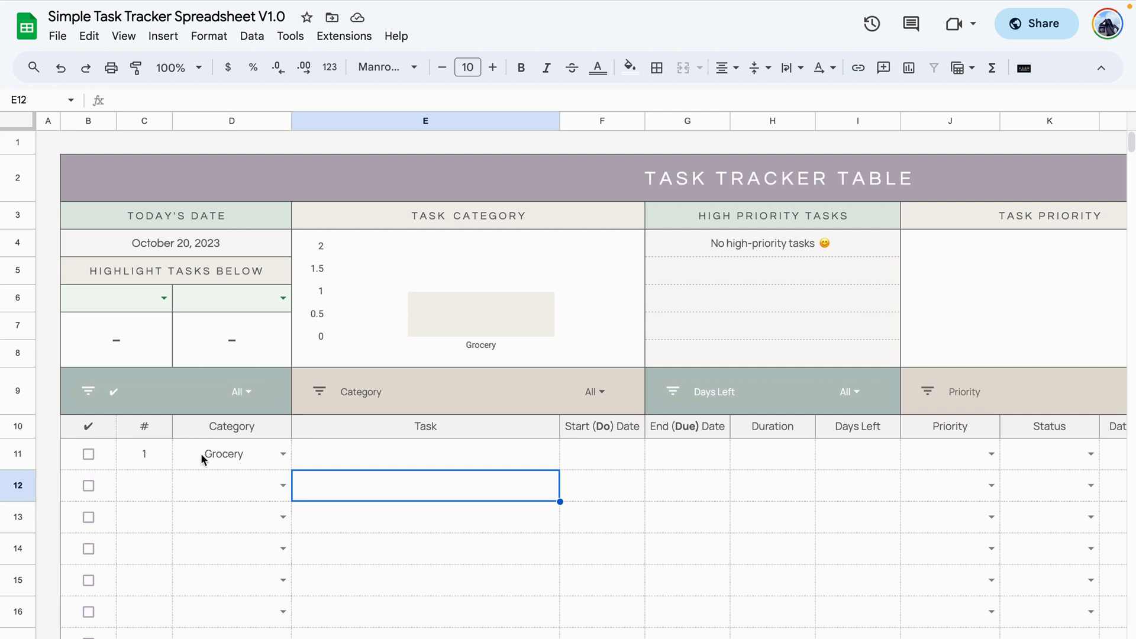
pyautogui.click(387, 453)
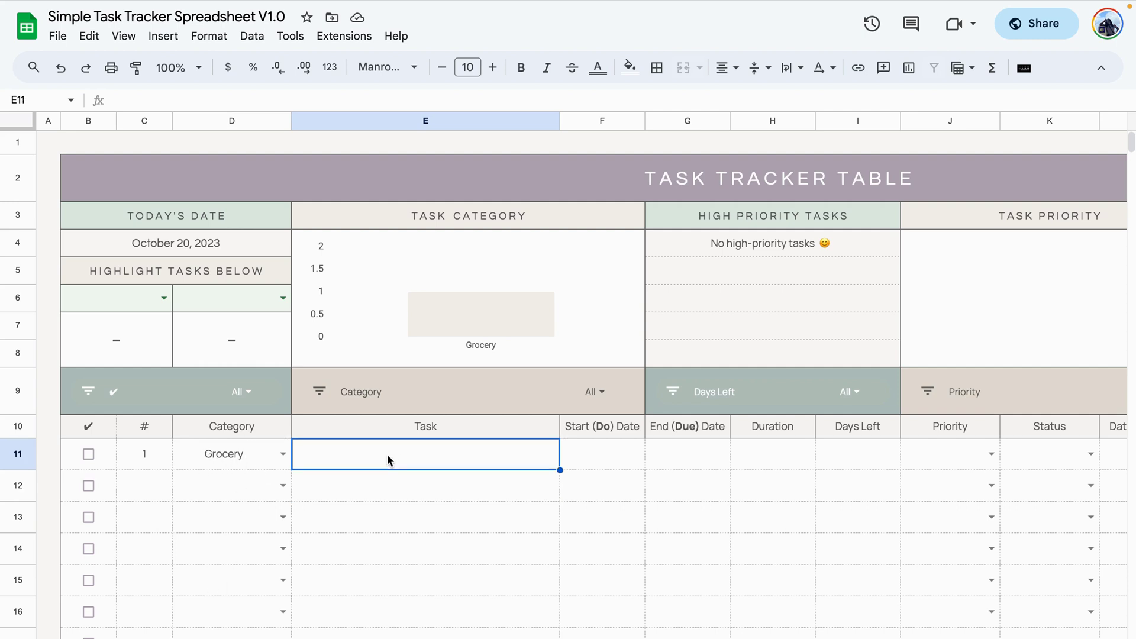
pyautogui.write('Homework assignment')
pyautogui.press('Return')
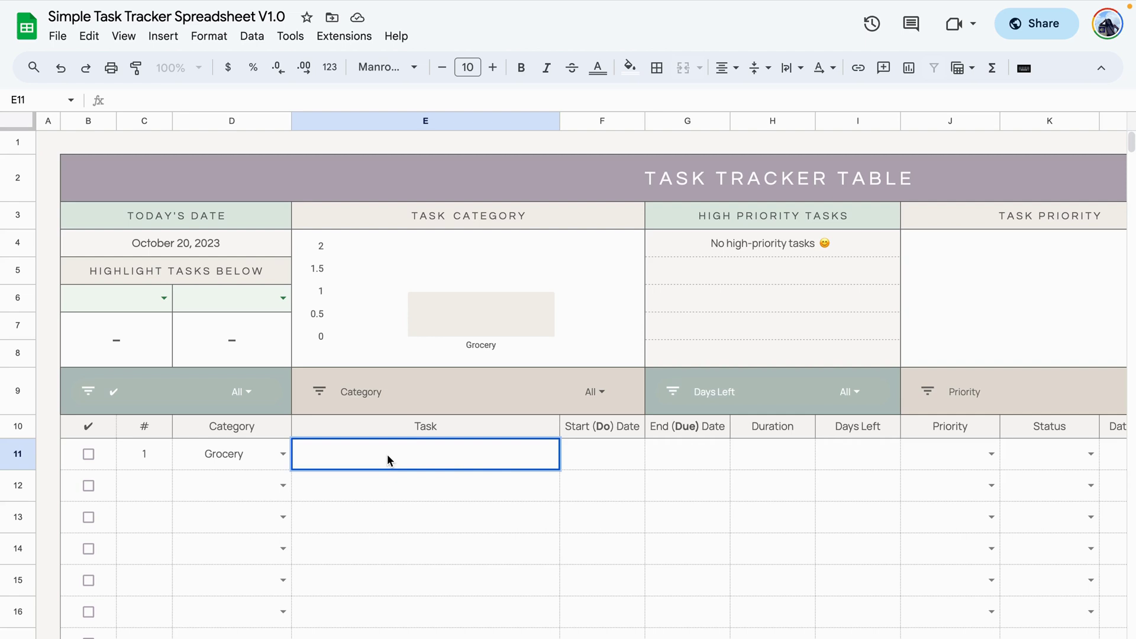
# Set task 1's start date to 10-19-2023 and due date to 10-24-2023
pyautogui.click(592, 451)
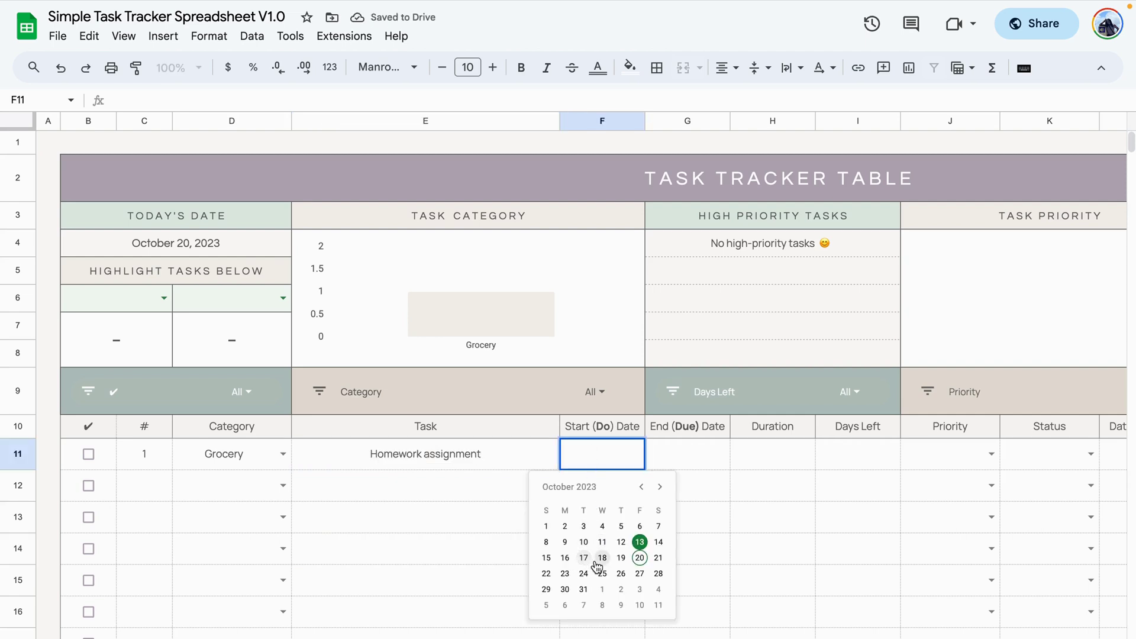
pyautogui.click(622, 558)
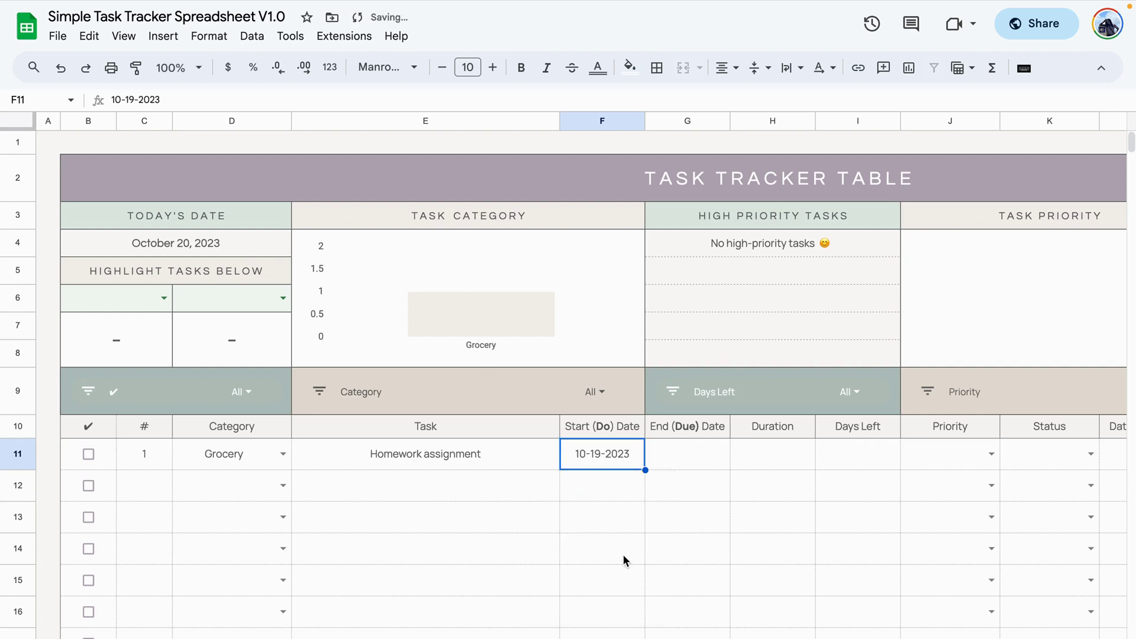
pyautogui.click(669, 456)
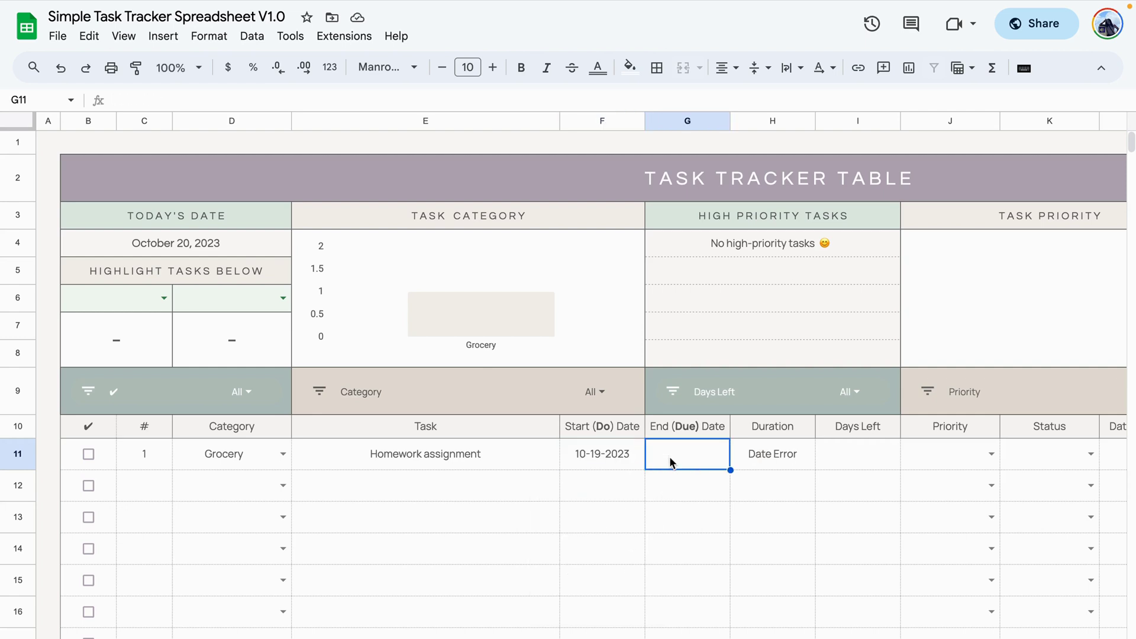
pyautogui.doubleClick(669, 457)
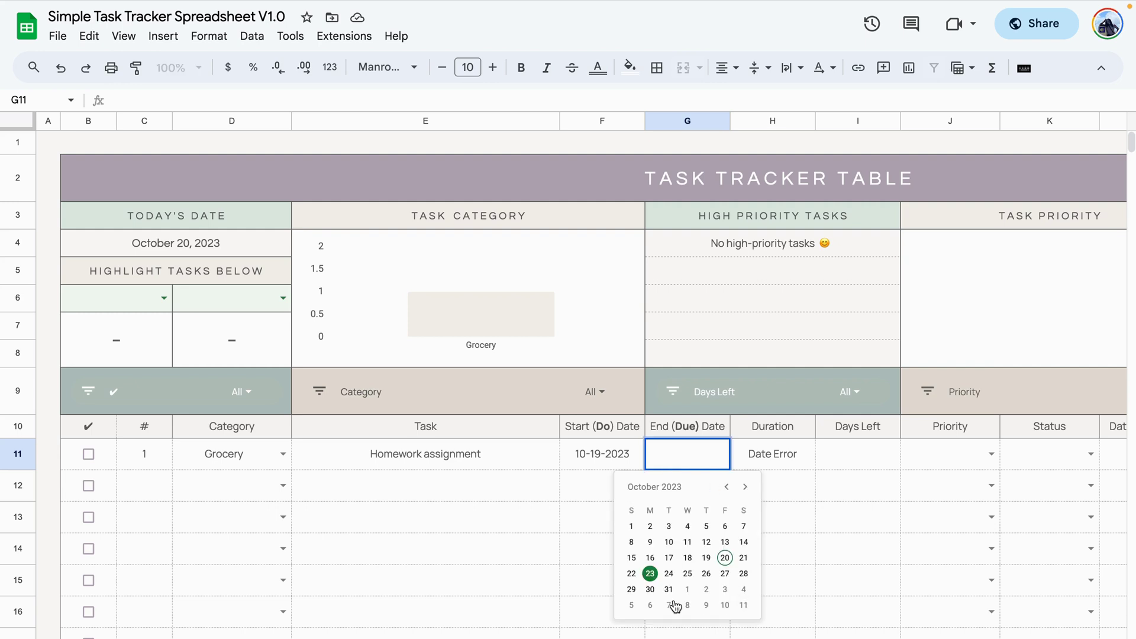
pyautogui.click(667, 574)
pyautogui.click(707, 509)
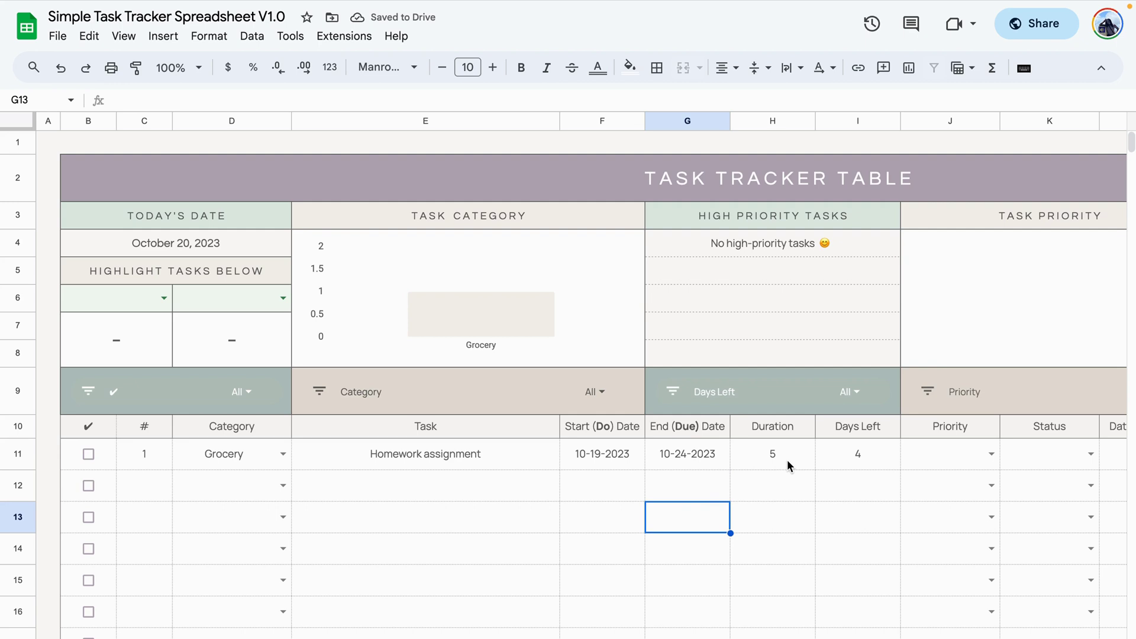
pyautogui.press('Up')
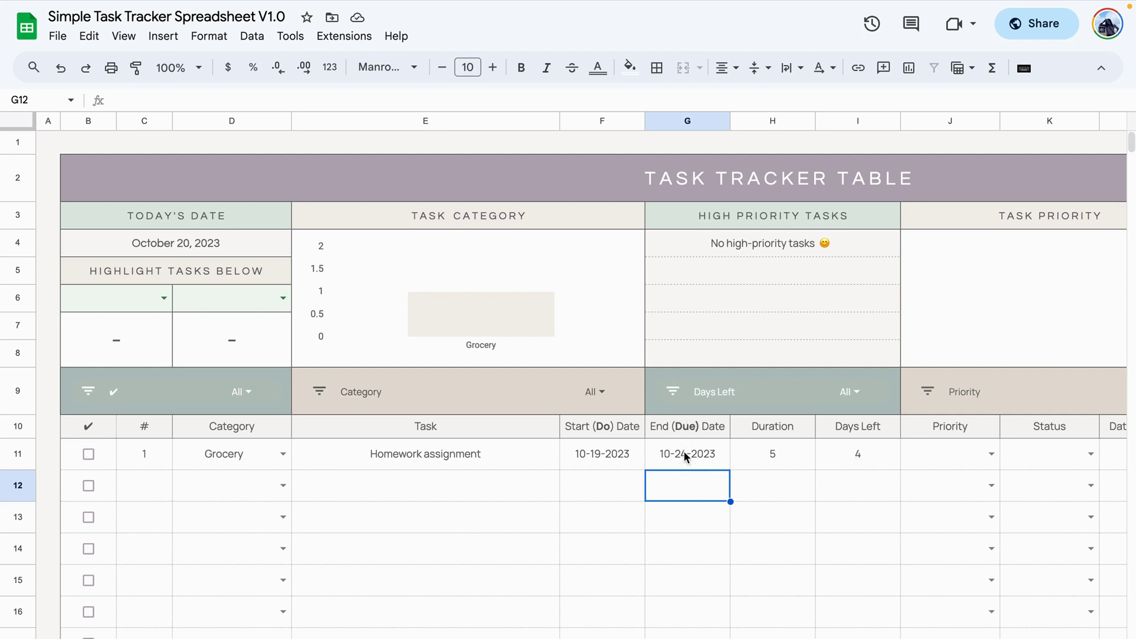
pyautogui.click(672, 509)
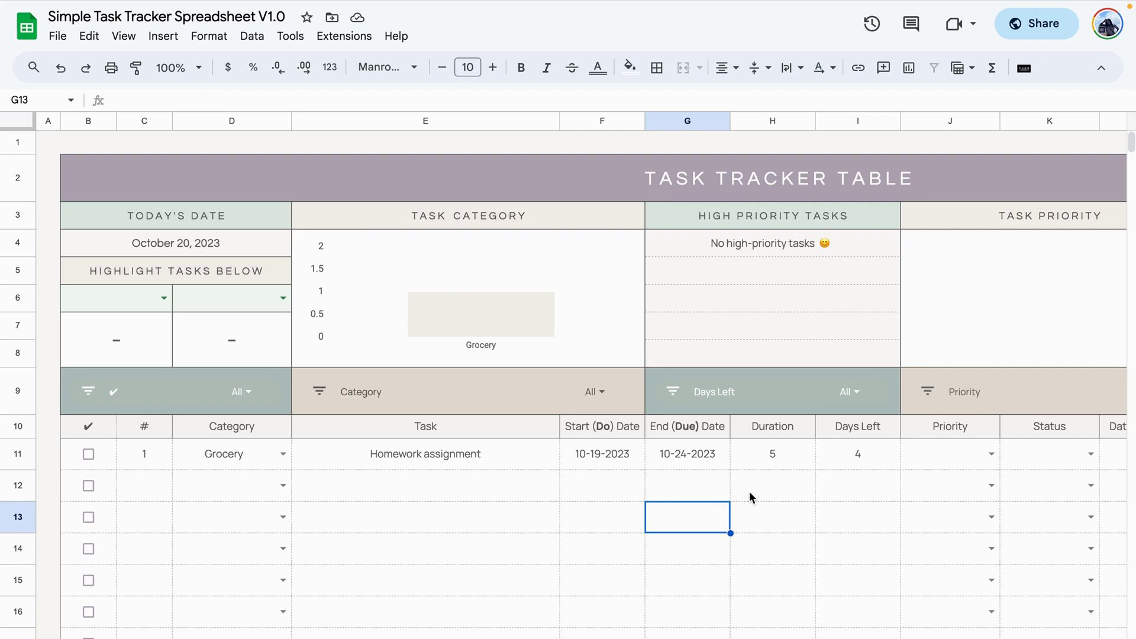
pyautogui.hscroll(5, 749, 491)
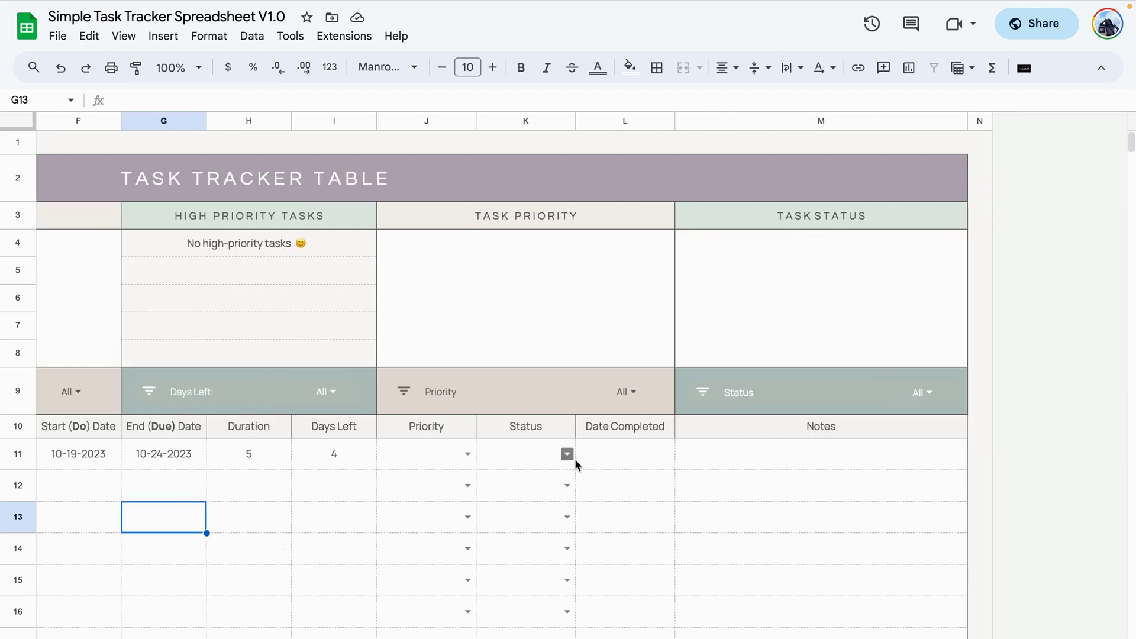
pyautogui.click(637, 460)
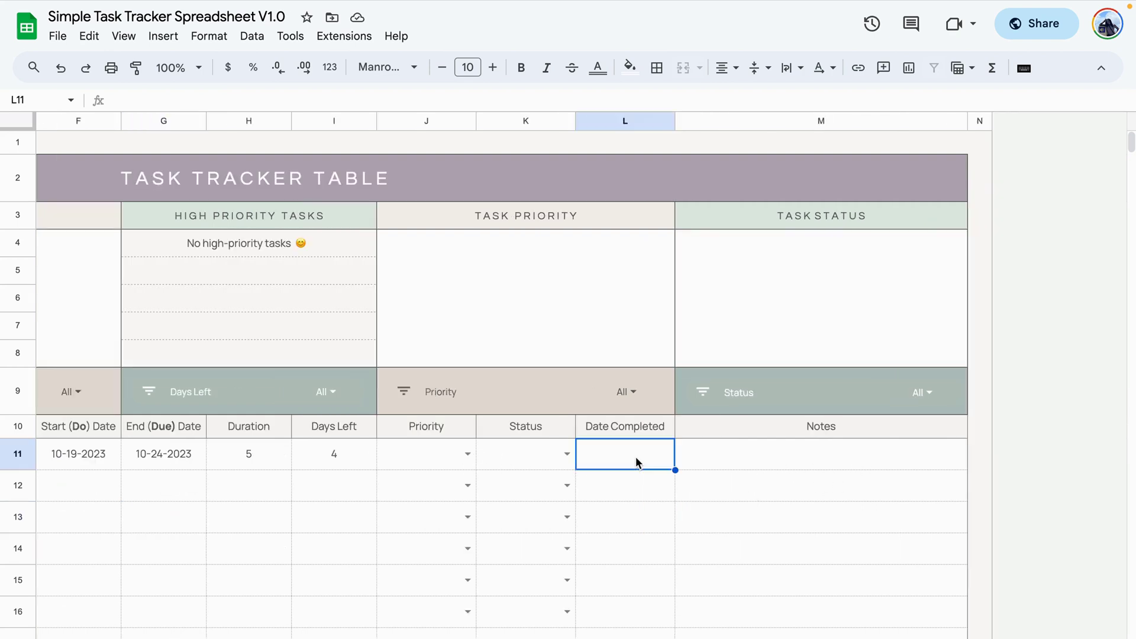
# Give task 1 High priority, Not Started status and completion date 10-18-2023
pyautogui.click(468, 454)
pyautogui.click(395, 480)
pyautogui.click(567, 453)
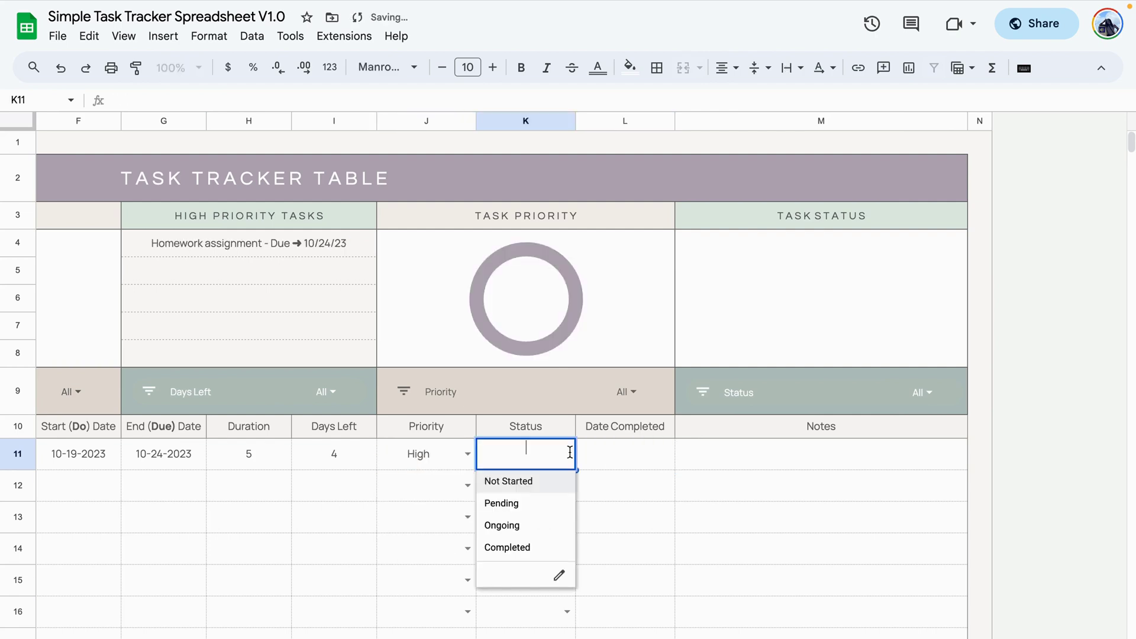
pyautogui.click(552, 487)
pyautogui.doubleClick(613, 463)
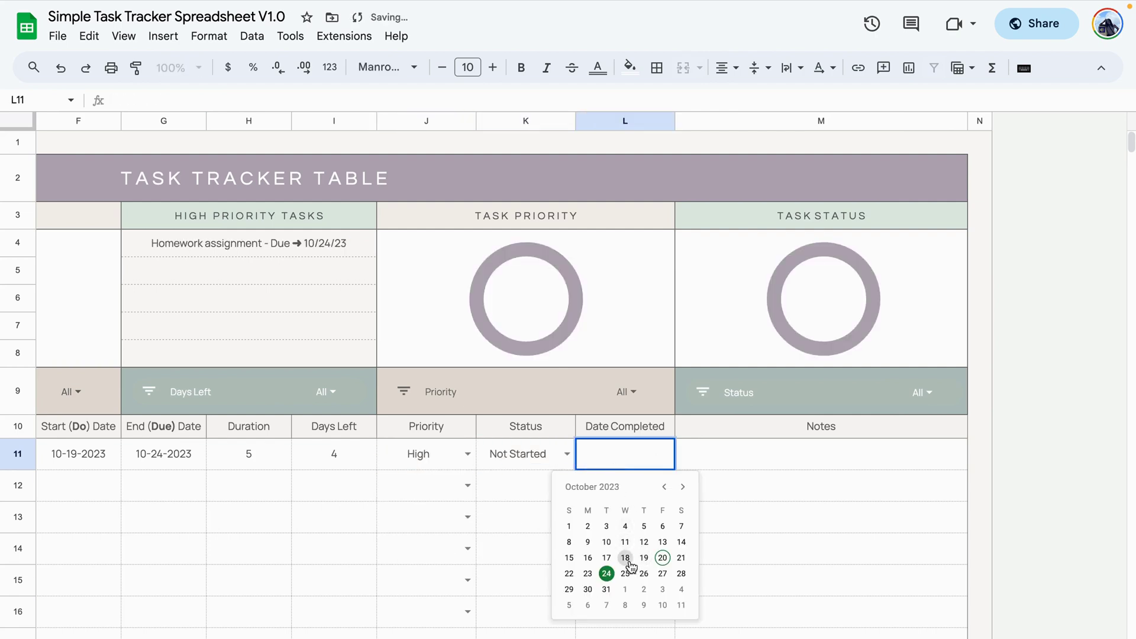
pyautogui.click(627, 560)
pyautogui.click(608, 513)
pyautogui.click(747, 462)
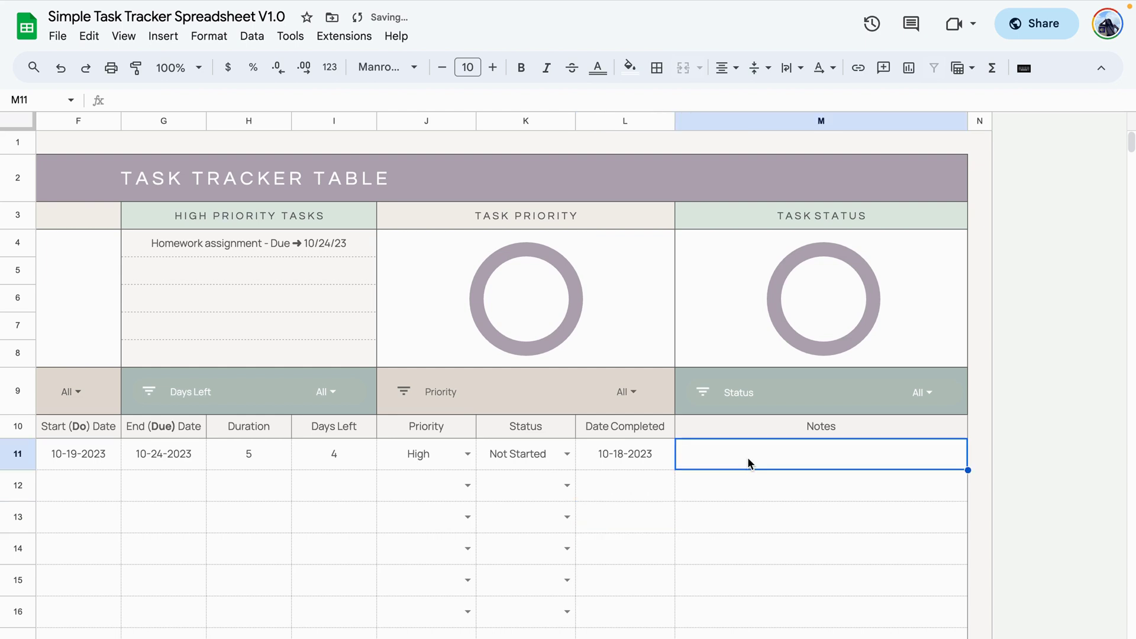
pyautogui.doubleClick(713, 455)
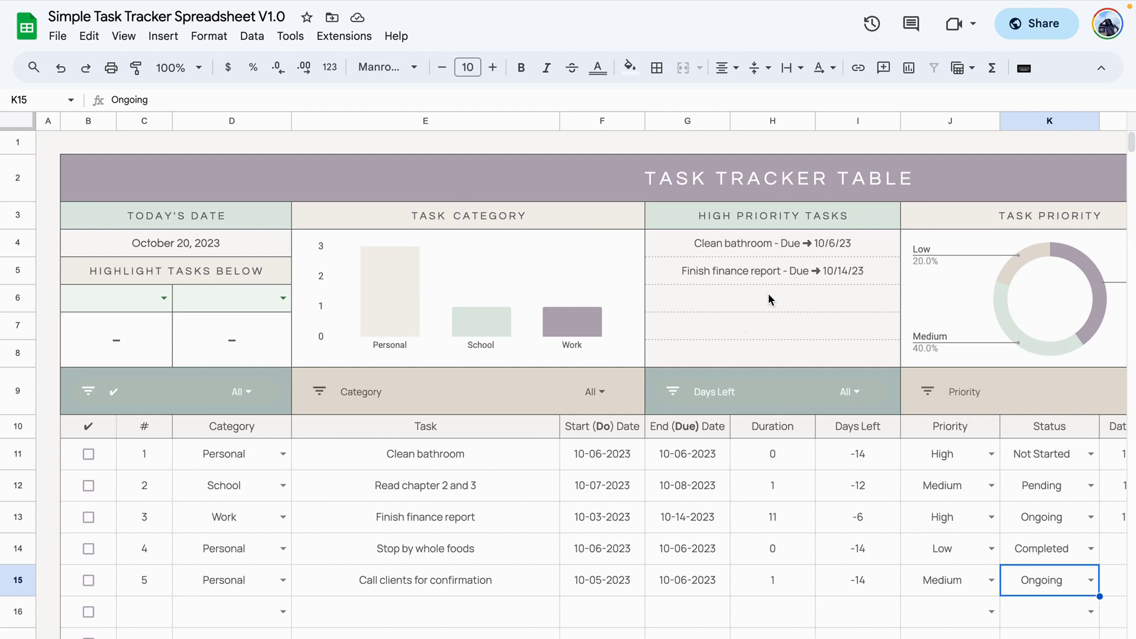
# Scroll right across the task table's columns
pyautogui.hscroll(5, 768, 293)
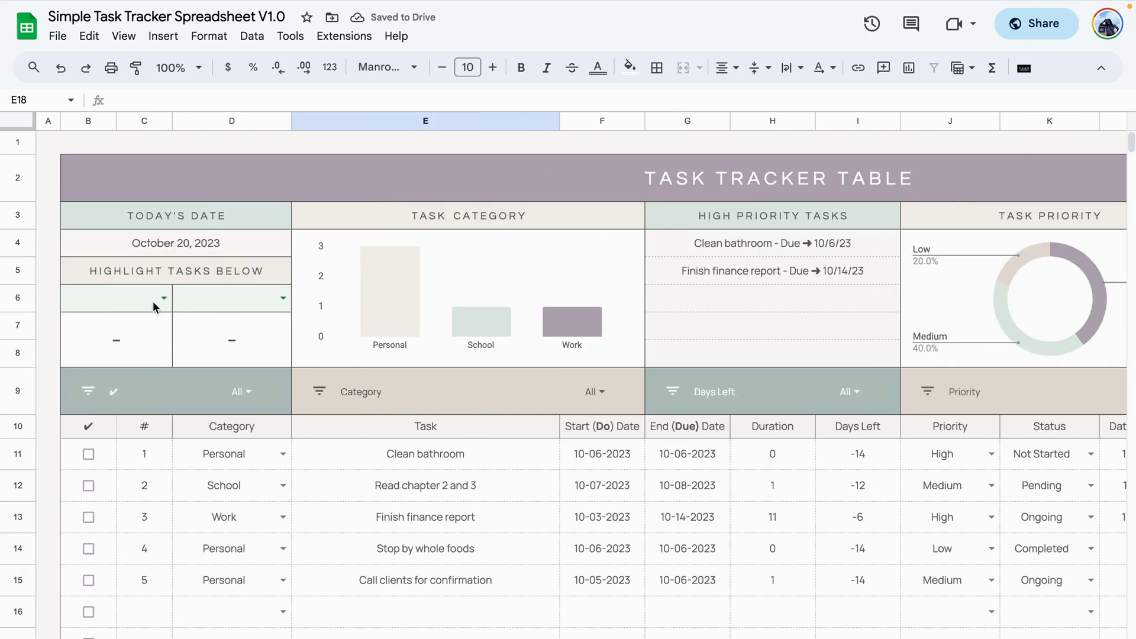
# Set the highlight filters to High and Overdue, then select highlighted rows like Clean bathroom
pyautogui.click(164, 298)
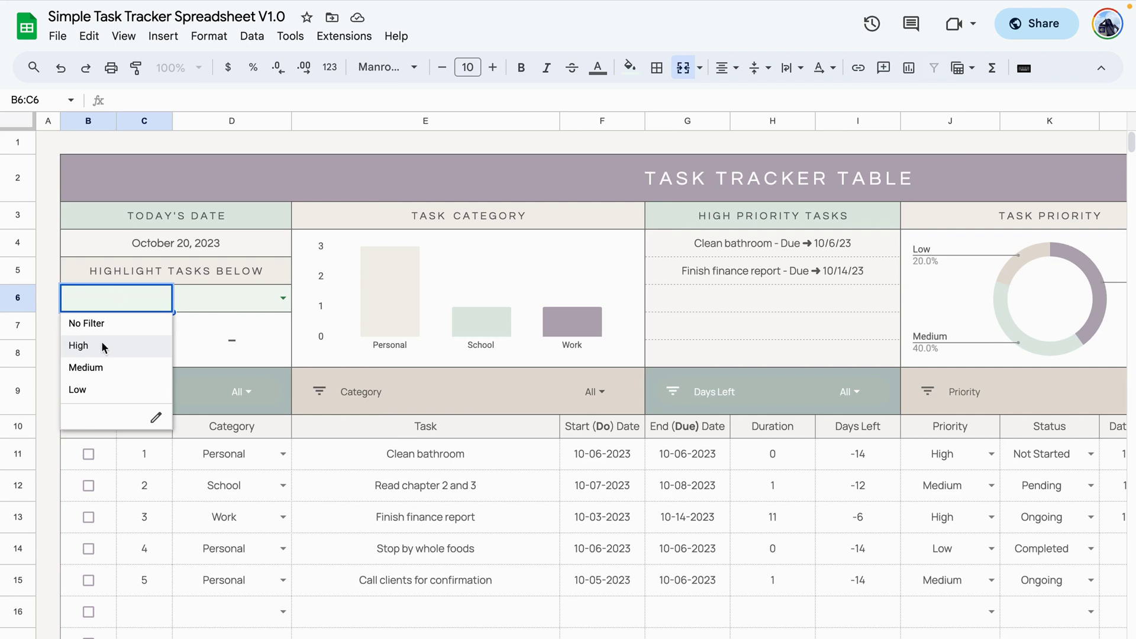
pyautogui.click(102, 346)
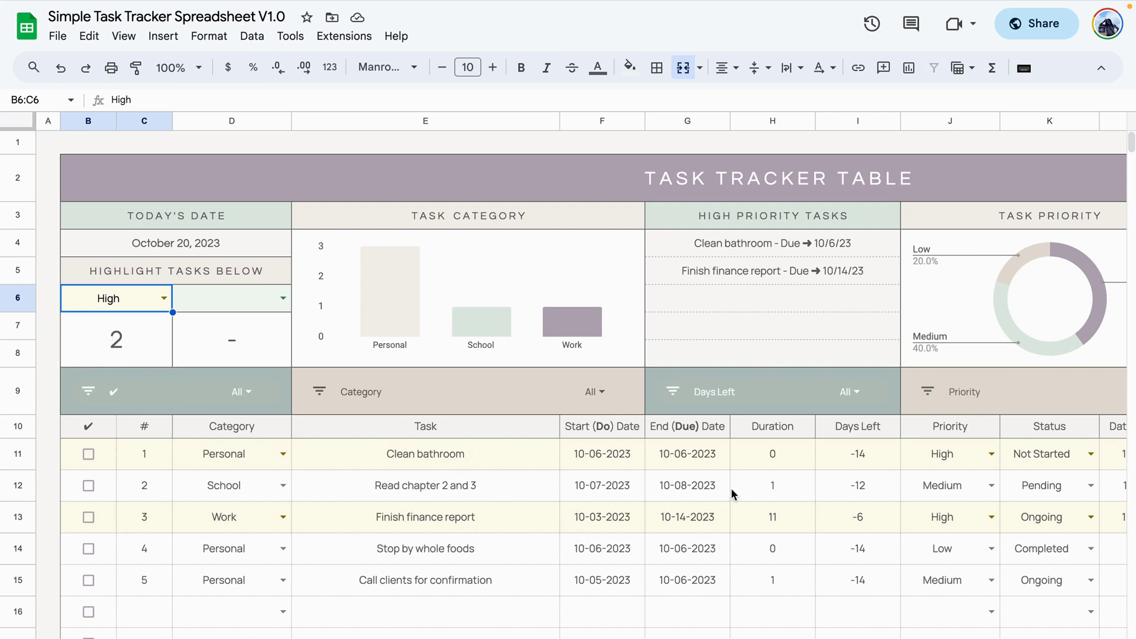
pyautogui.click(282, 298)
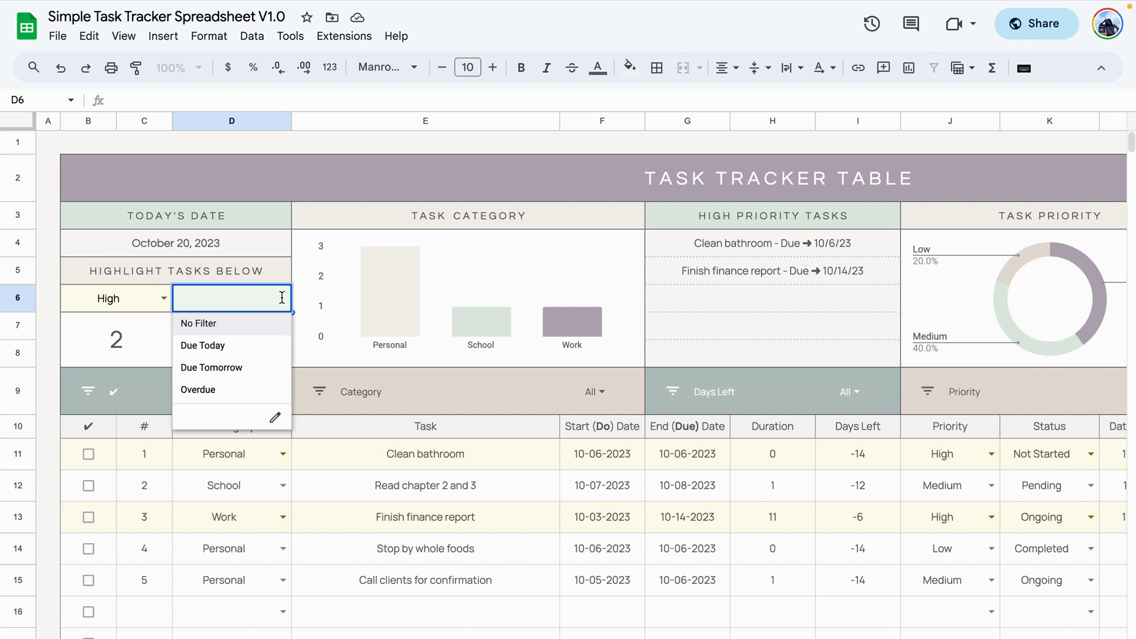
pyautogui.click(211, 395)
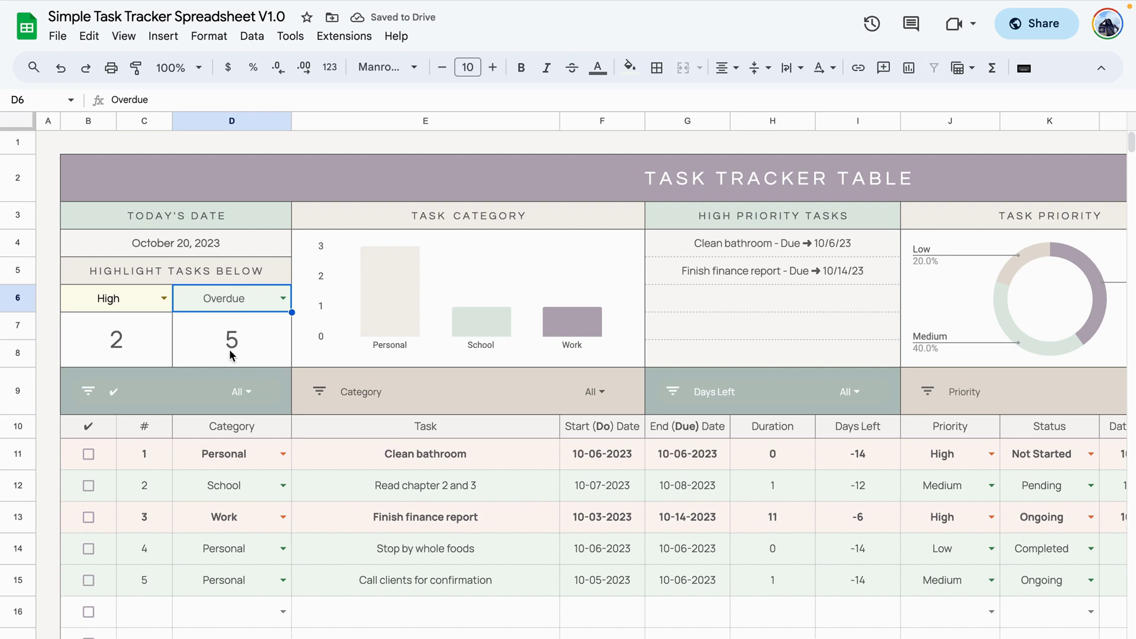
pyautogui.click(313, 456)
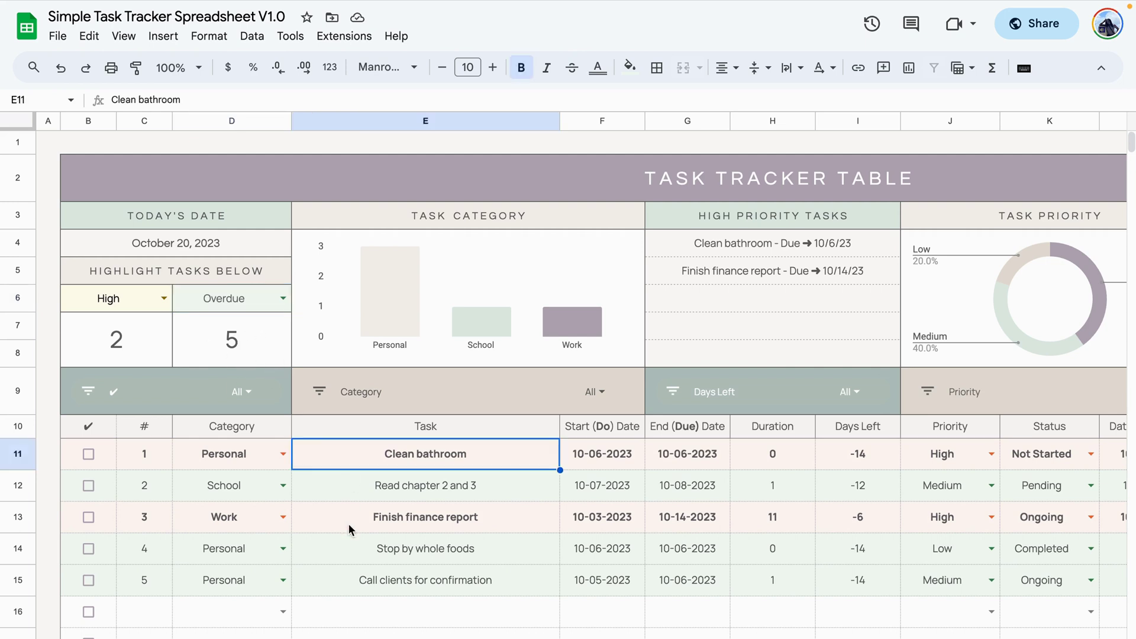
pyautogui.click(342, 550)
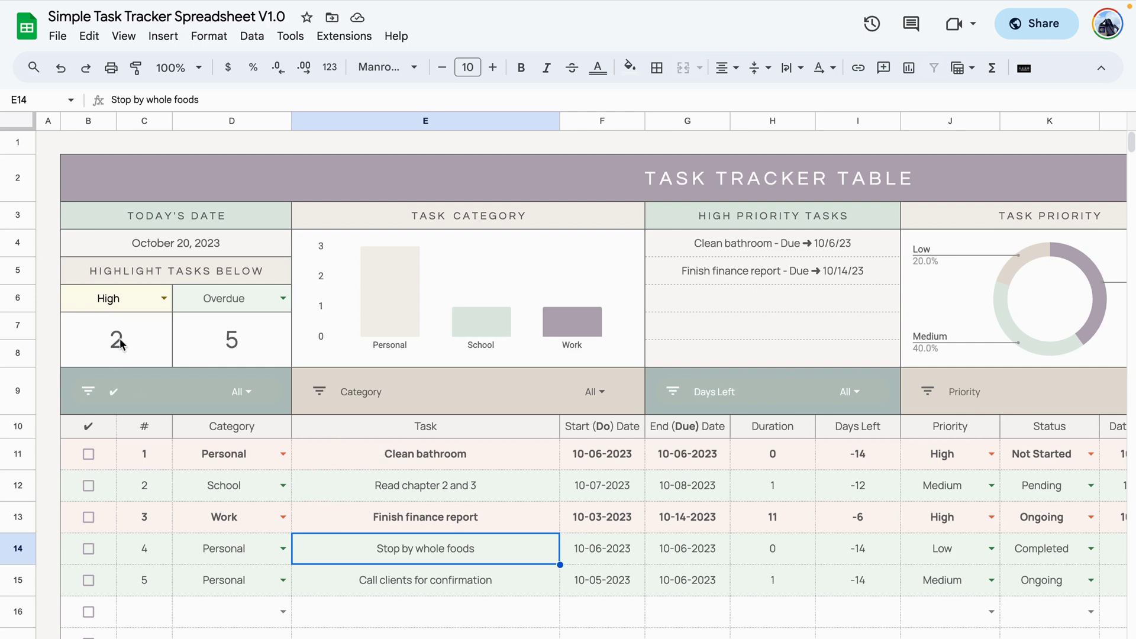
# Move Clean bathroom's due date to October 27 and keep Overdue as the highlight choice
pyautogui.click(687, 481)
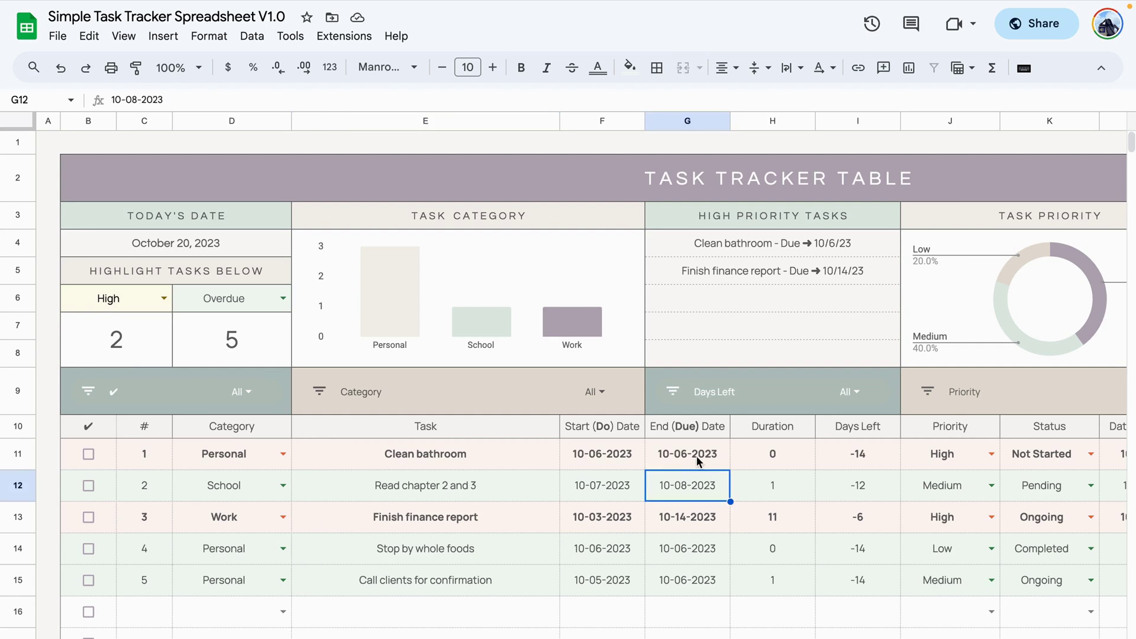
pyautogui.doubleClick(683, 461)
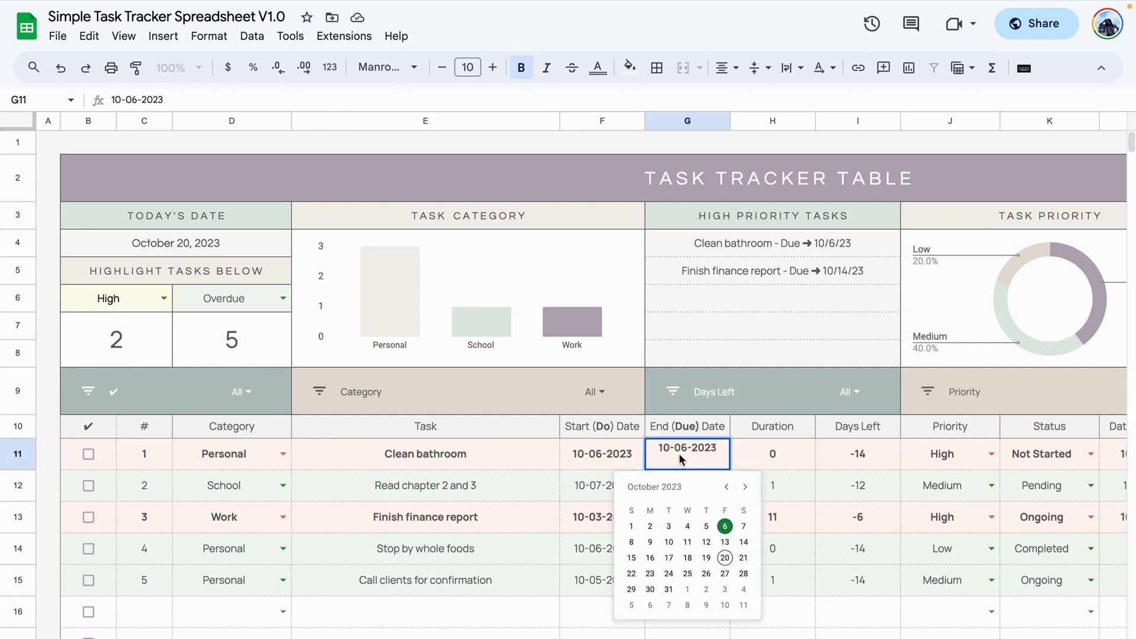
pyautogui.click(725, 573)
pyautogui.click(486, 562)
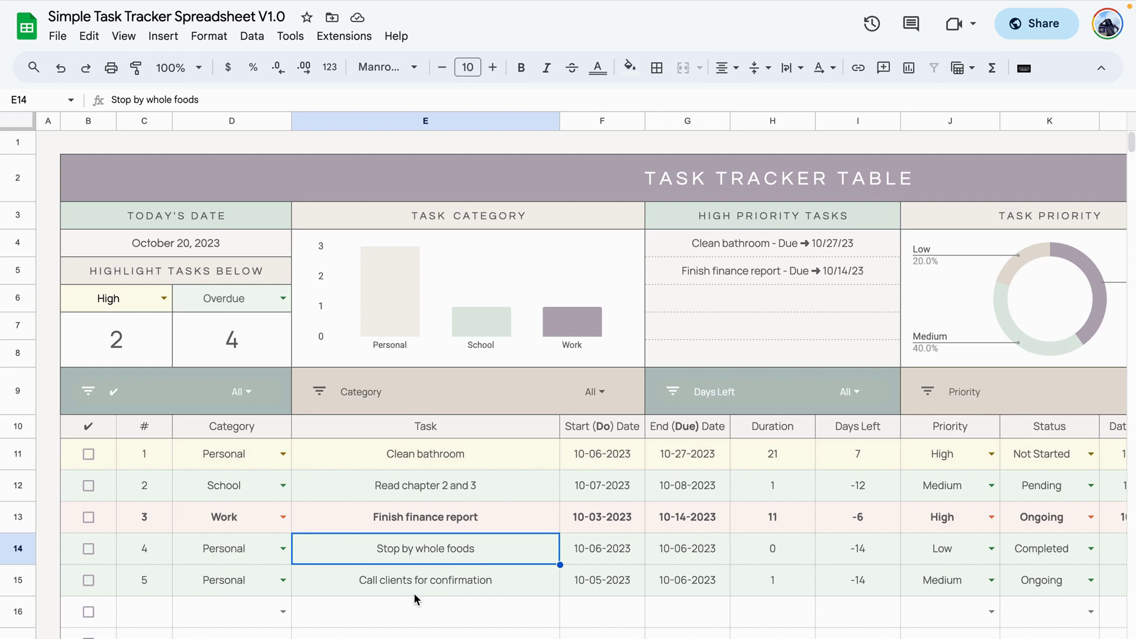
pyautogui.click(333, 614)
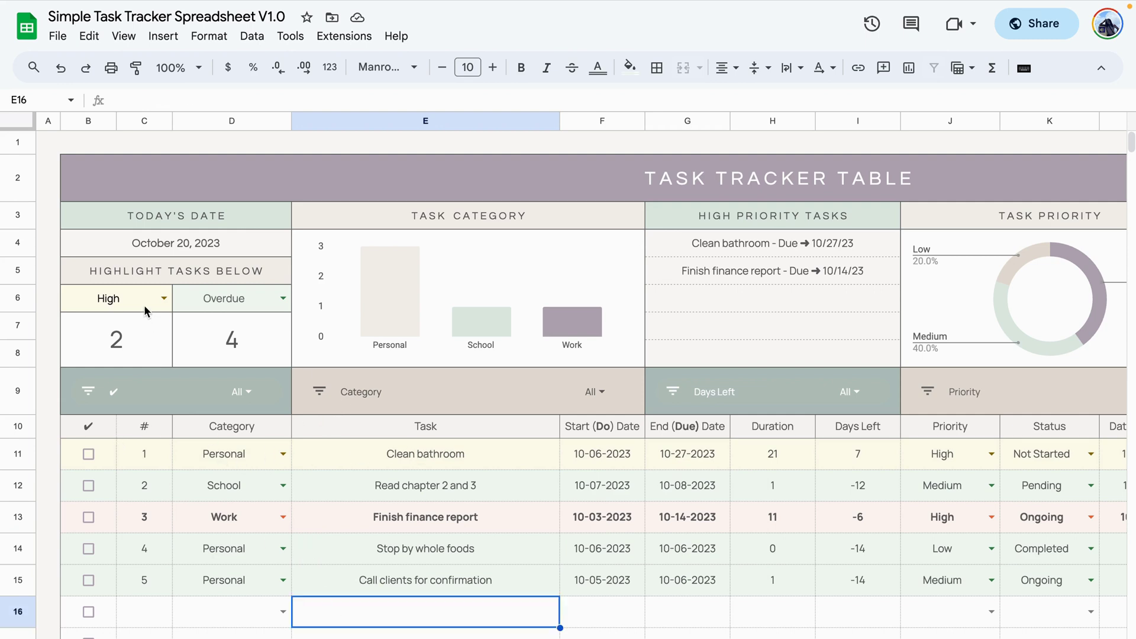
pyautogui.click(296, 455)
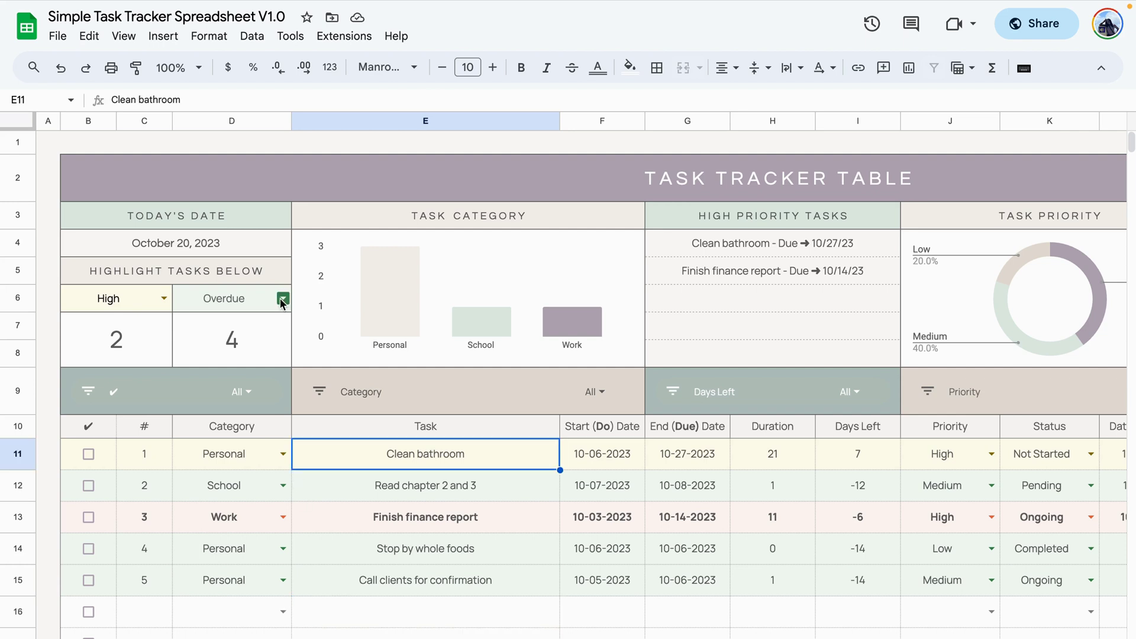
pyautogui.click(282, 298)
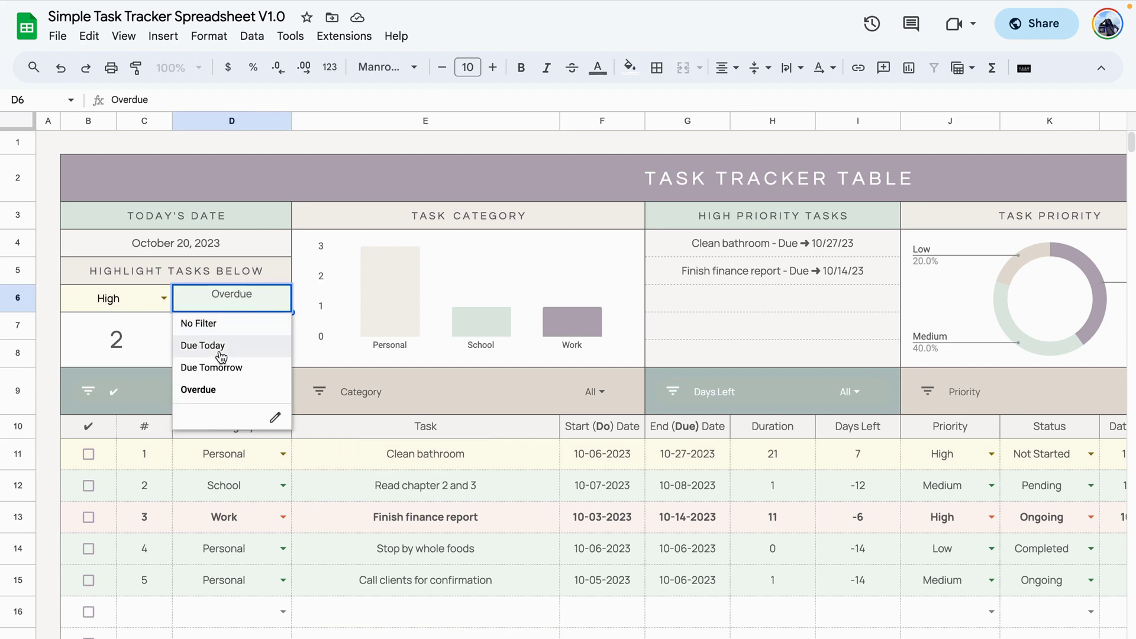
pyautogui.press('Return')
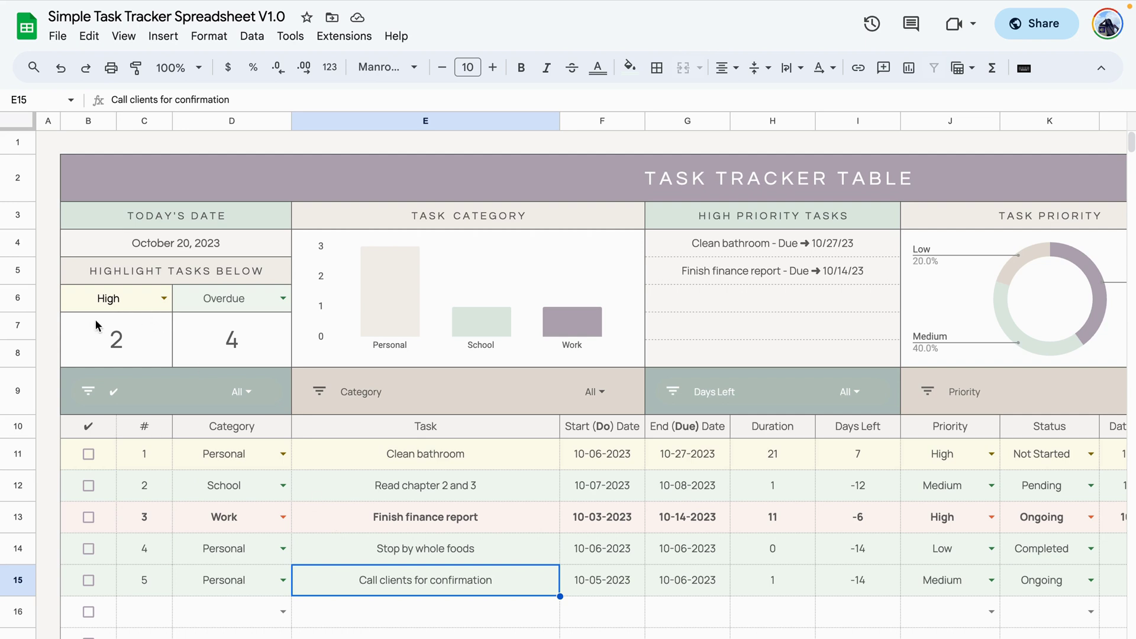
# Tick the row 11 and 12 checkboxes for Clean bathroom and Read chapter 2 and 3
pyautogui.press('Down')
pyautogui.press('Left')
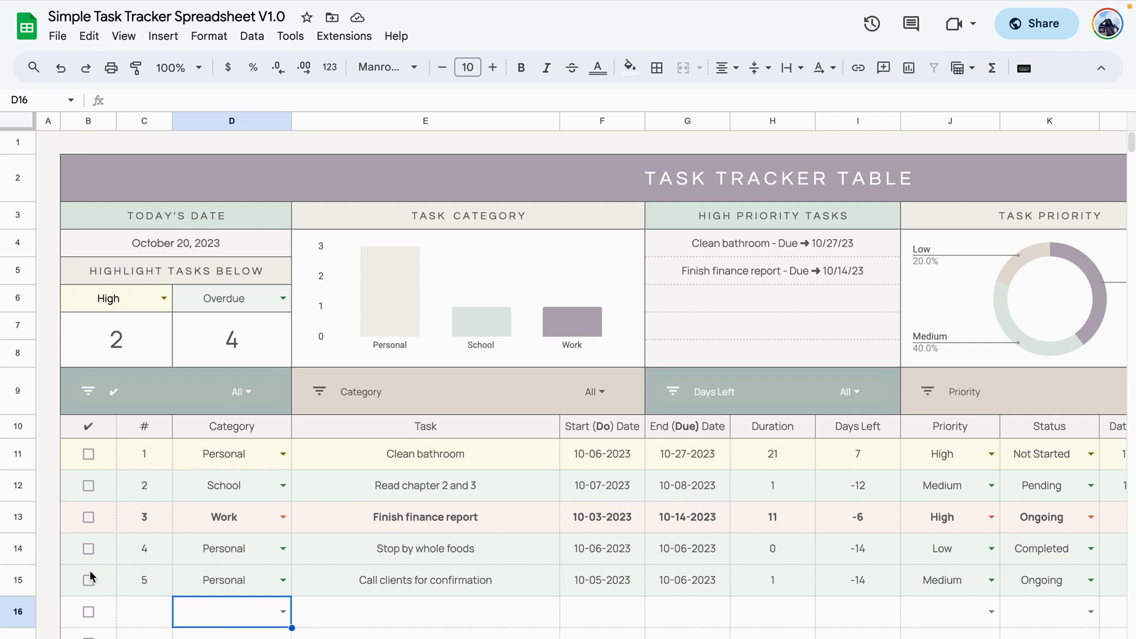
pyautogui.click(88, 456)
pyautogui.click(88, 485)
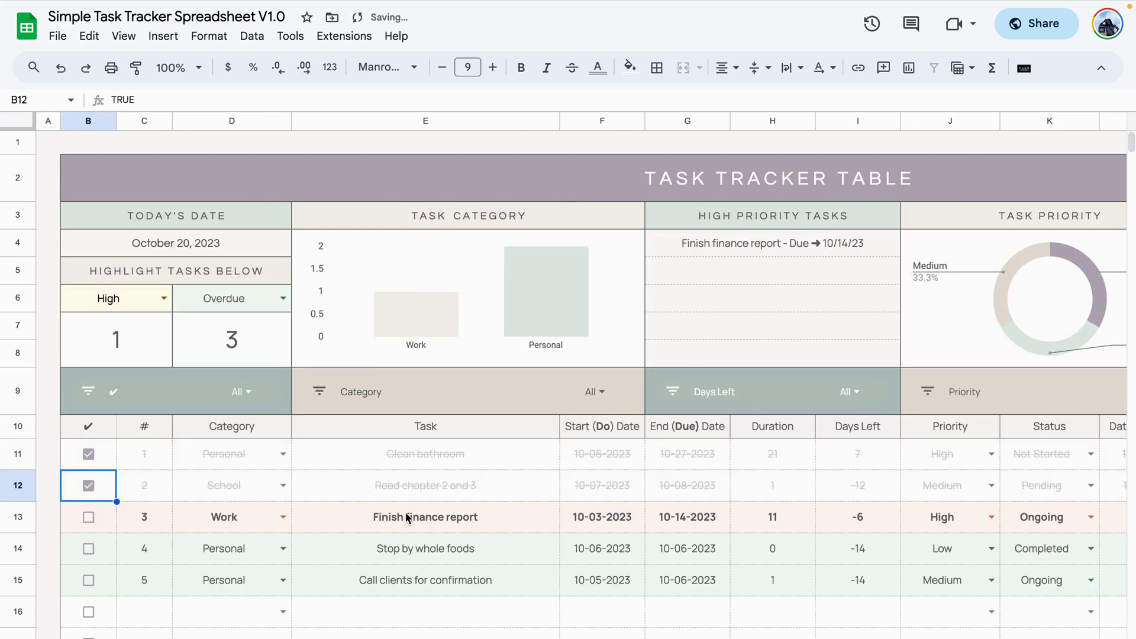
pyautogui.click(720, 614)
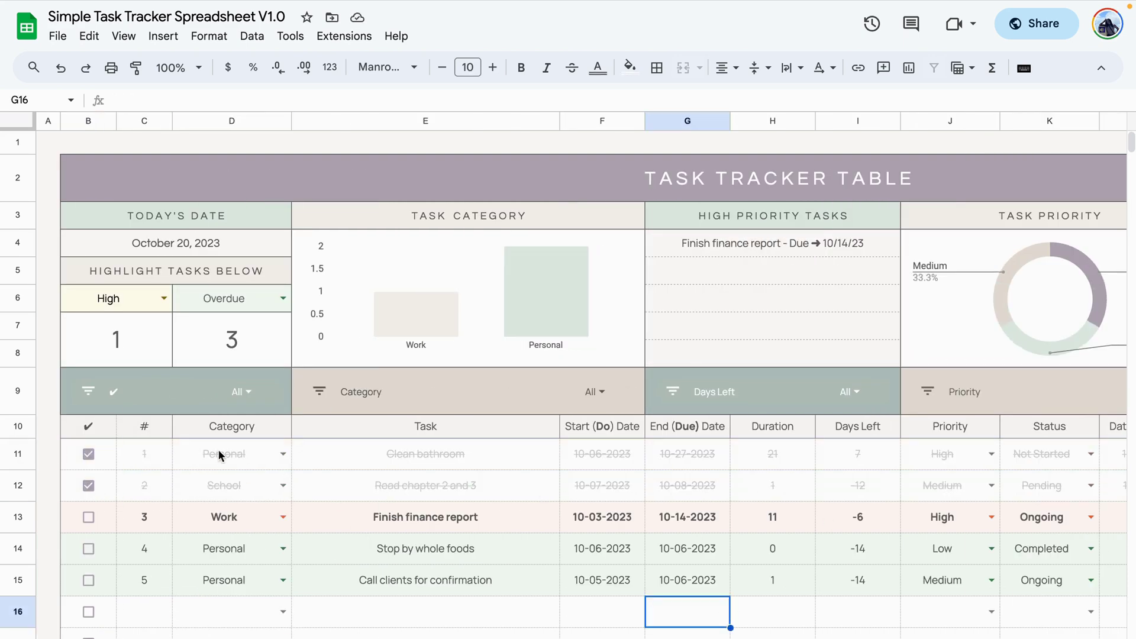
pyautogui.hscroll(5, 473, 322)
pyautogui.hscroll(-5, 473, 321)
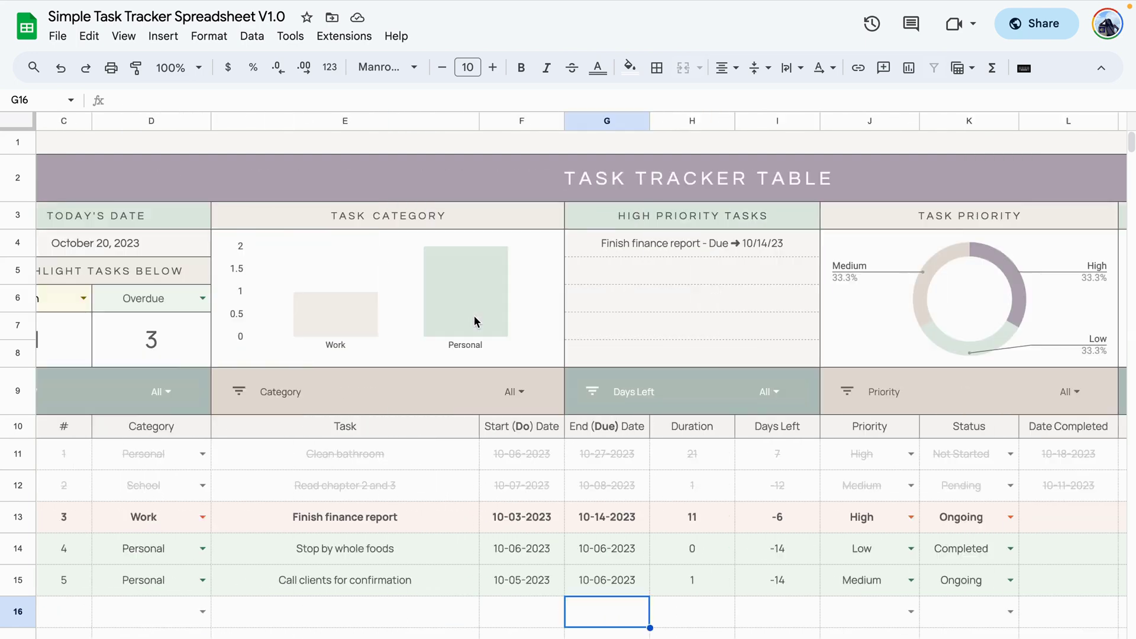
pyautogui.hscroll(5, 722, 268)
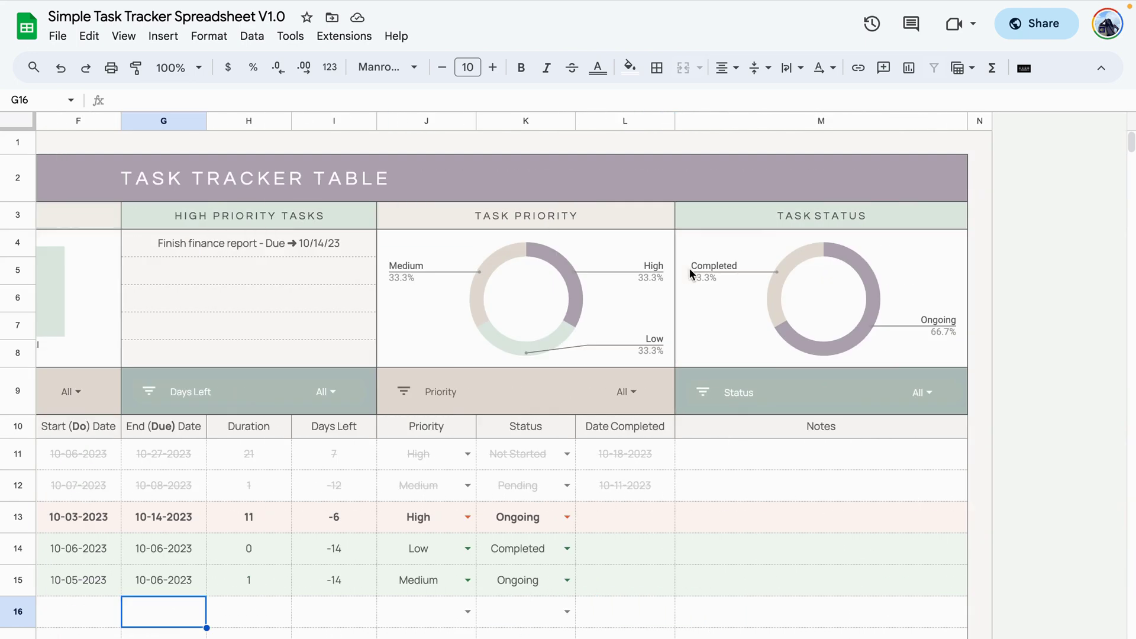
pyautogui.hscroll(-5, 385, 565)
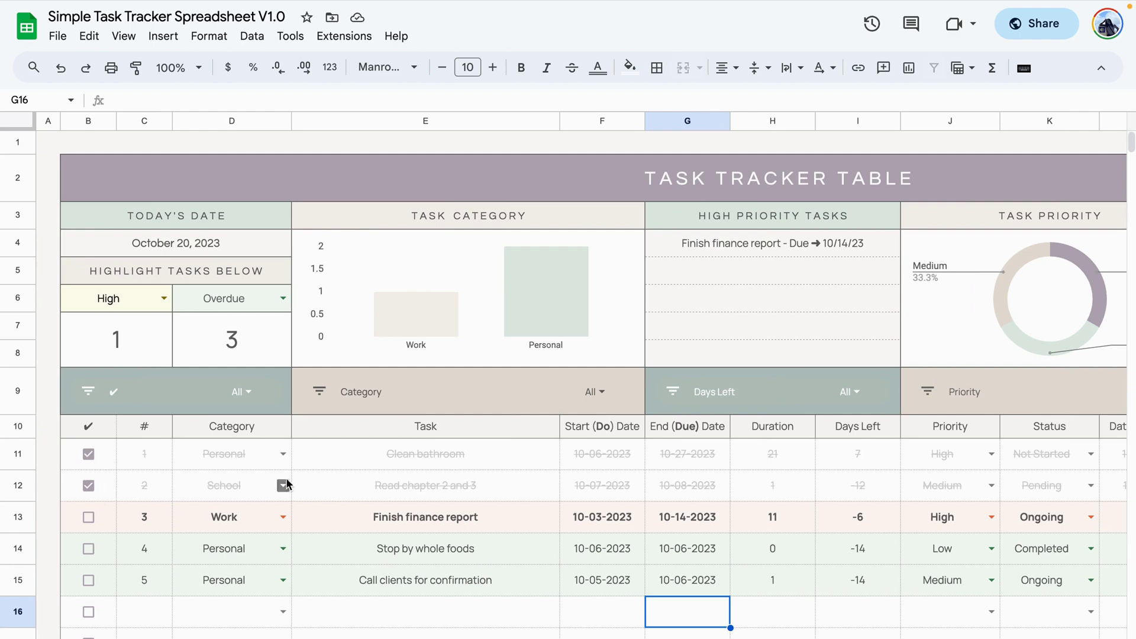
pyautogui.press('Left')
pyautogui.press('Left')
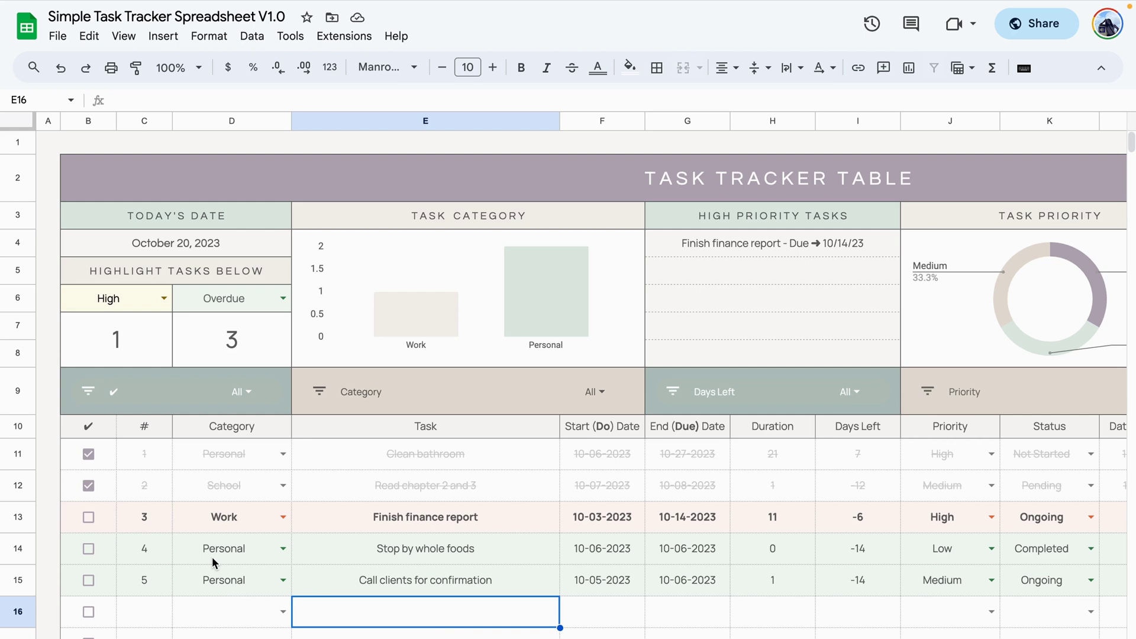
# Filter the checkbox column to exclude TRUE and accept the Heads up warning
pyautogui.click(456, 586)
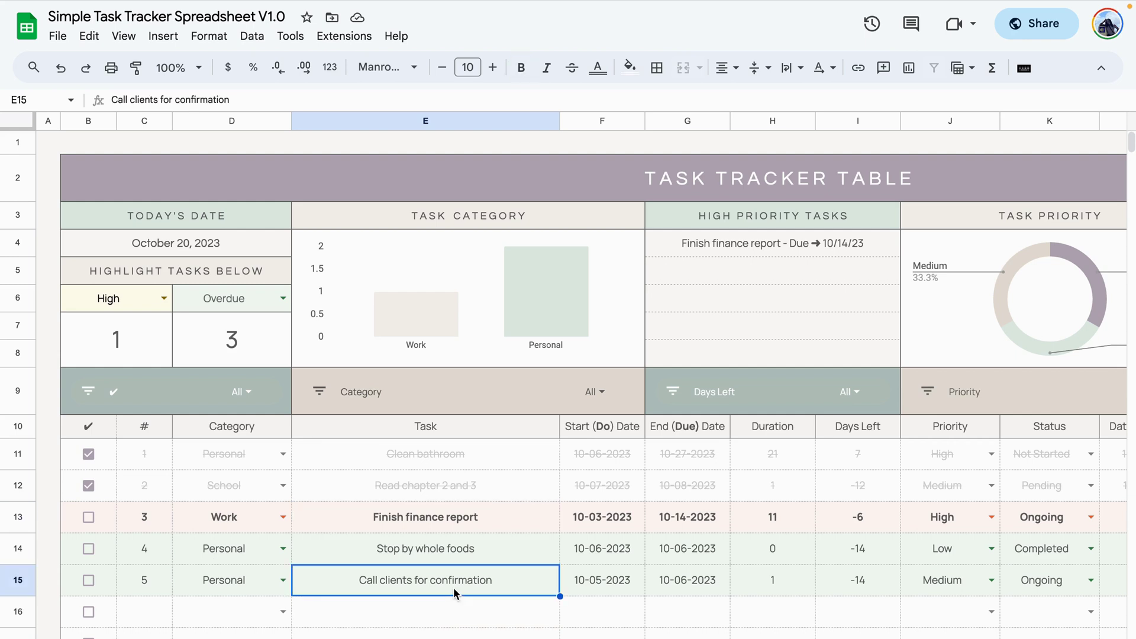
pyautogui.click(87, 391)
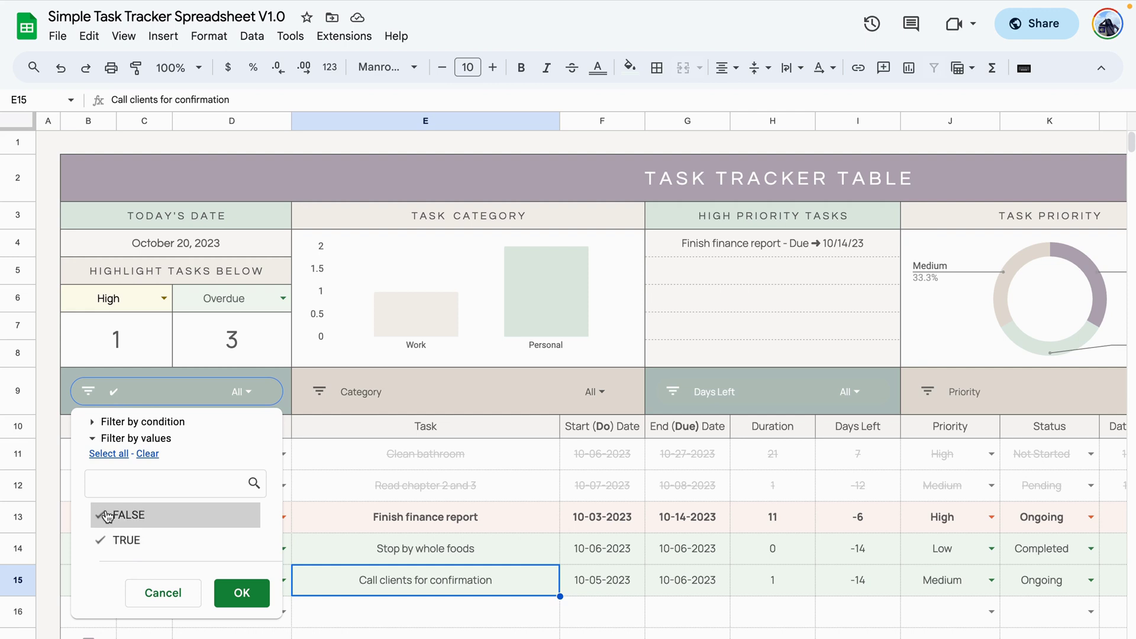
pyautogui.click(100, 545)
pyautogui.click(241, 593)
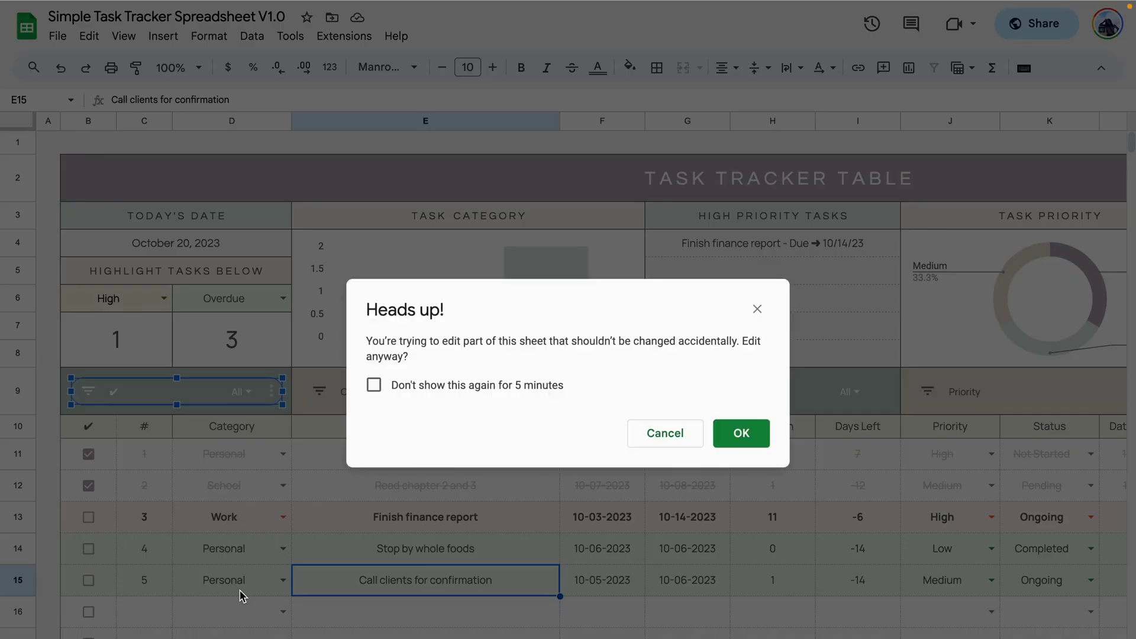
pyautogui.press('Return')
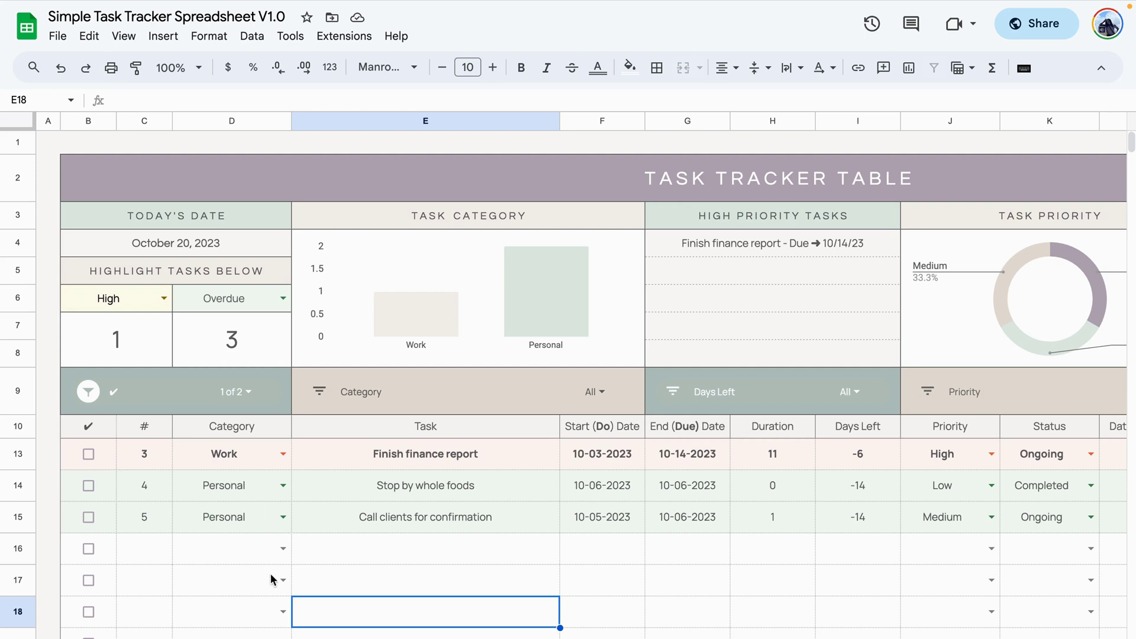
# Look at the Category and Days Left filter values without changing them
pyautogui.press('Up')
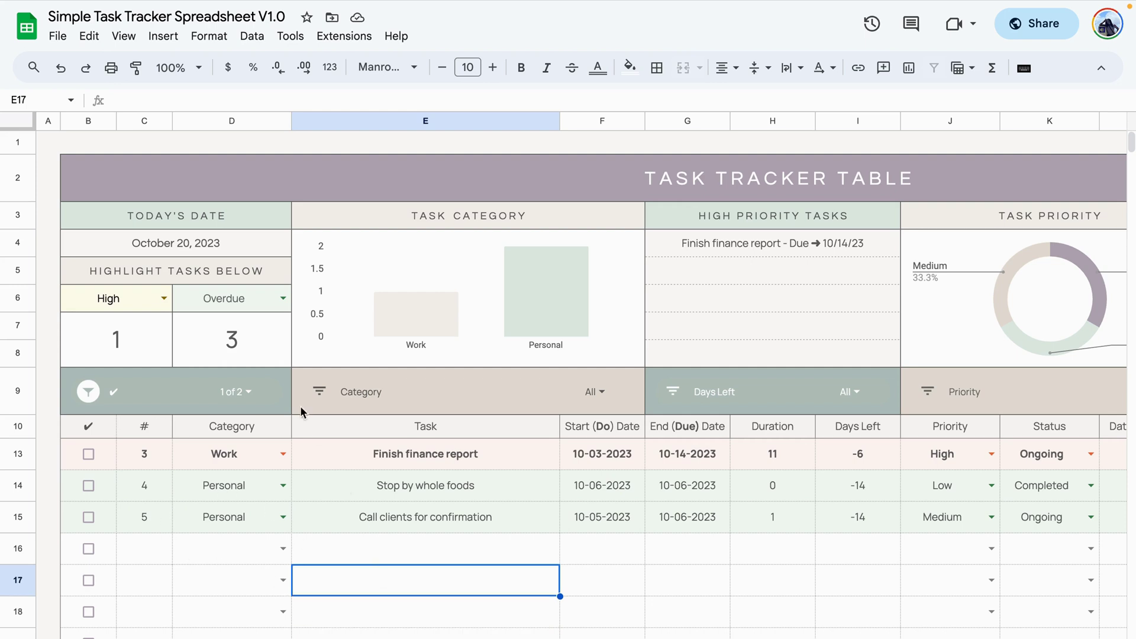
pyautogui.click(330, 392)
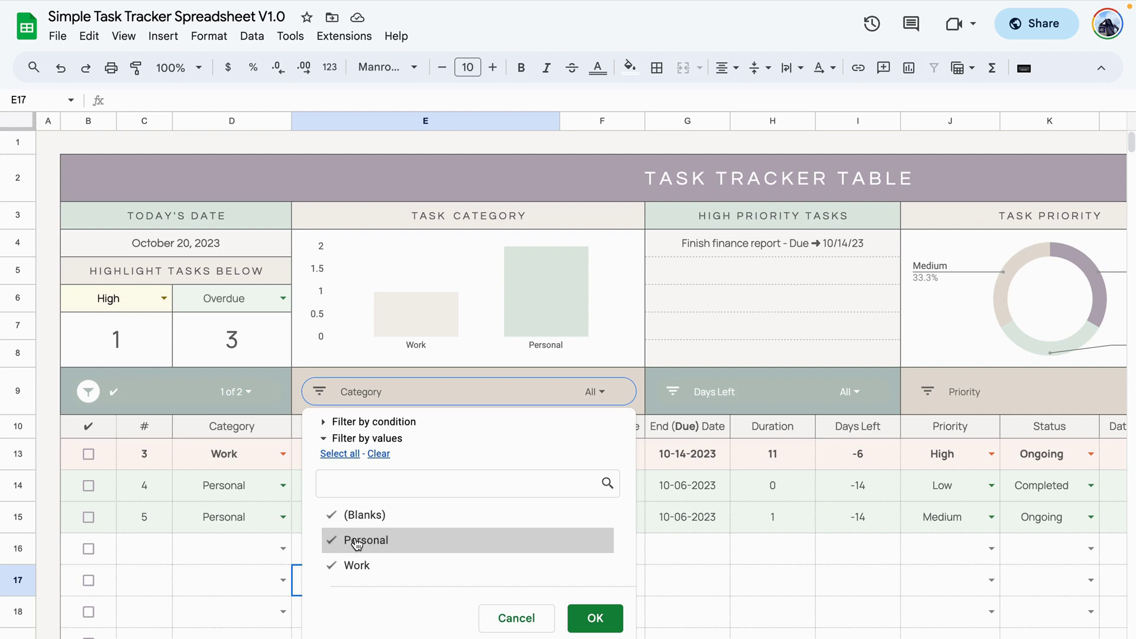
pyautogui.click(845, 579)
pyautogui.click(673, 391)
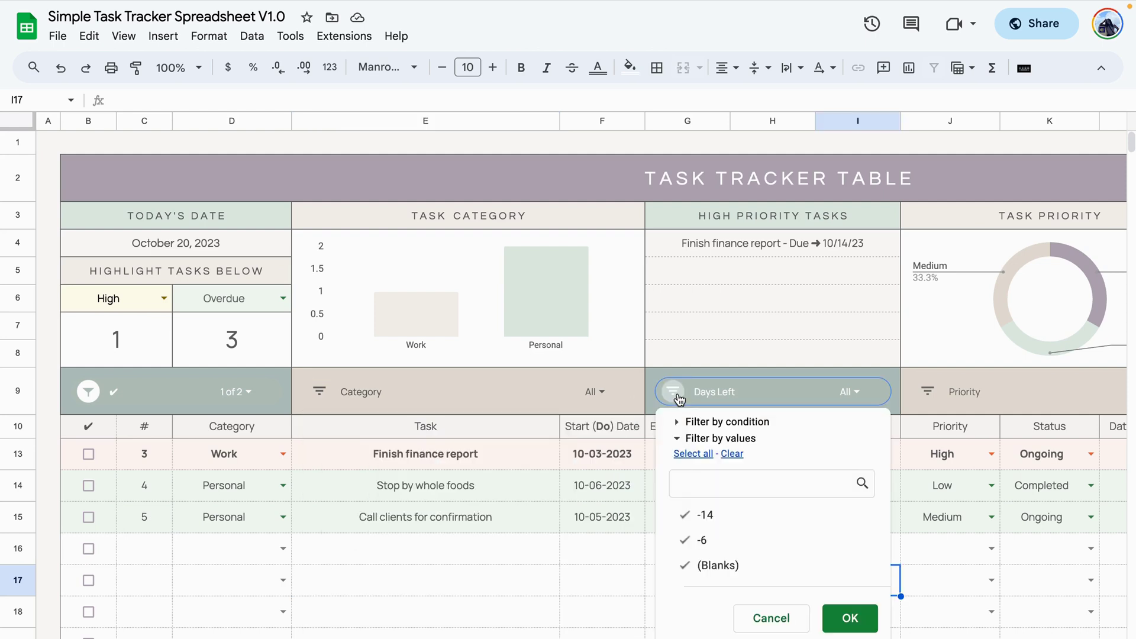
pyautogui.click(567, 553)
pyautogui.hscroll(5, 567, 553)
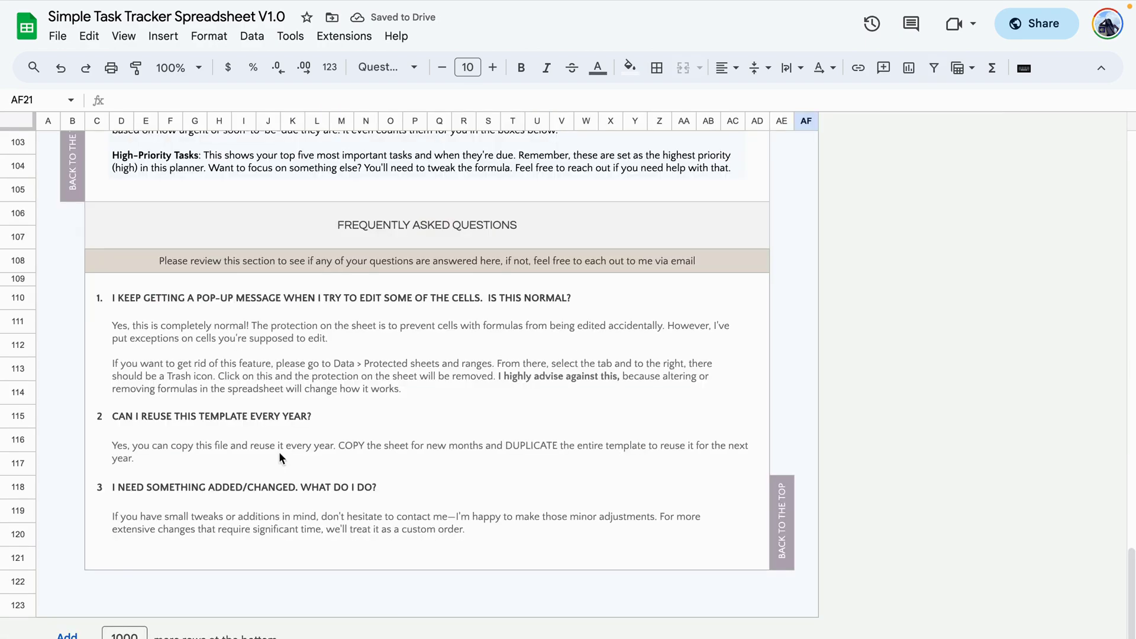
# Scroll through the guide and FAQ, return to the top, and dismiss the email link preview
pyautogui.scroll(20, 467, 381)
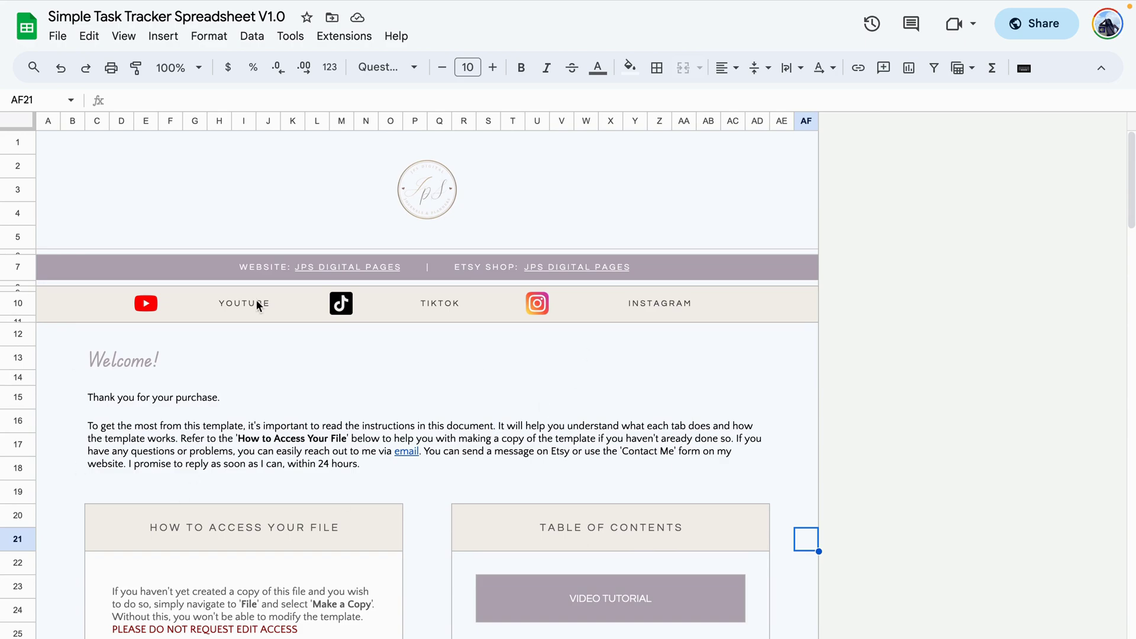
pyautogui.scroll(-20, 614, 494)
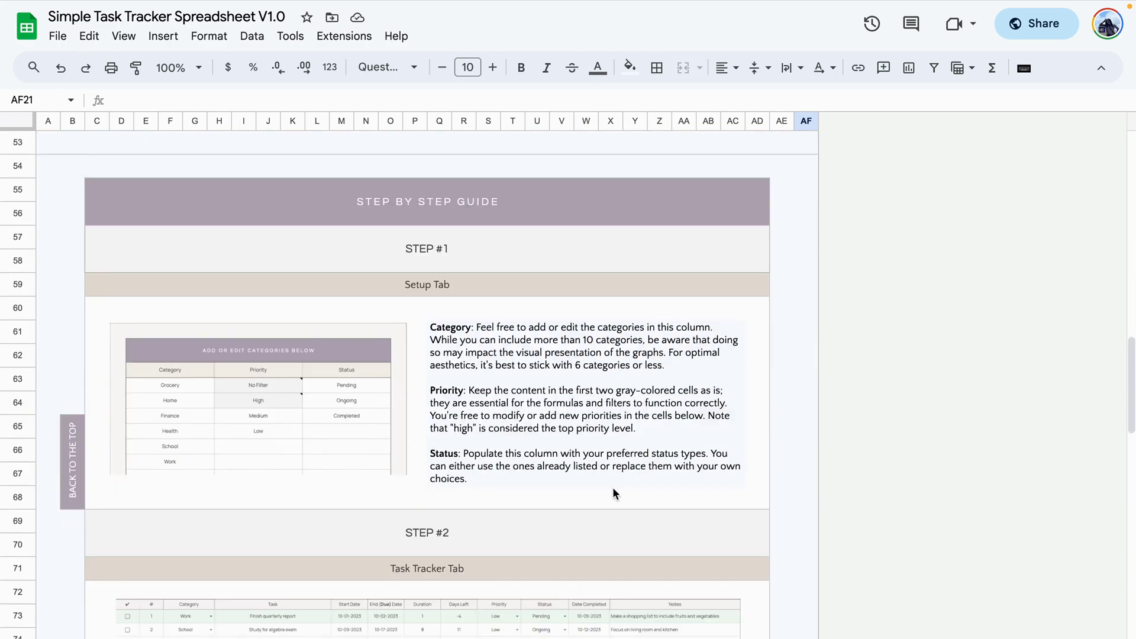
pyautogui.scroll(-9, 613, 493)
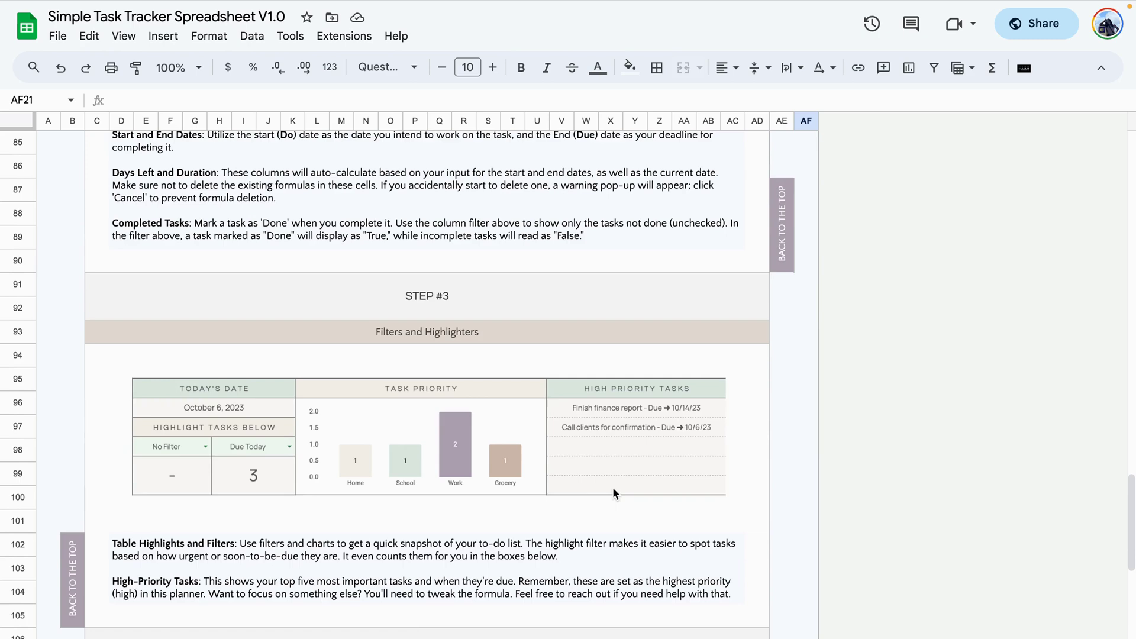
pyautogui.scroll(-2, 612, 492)
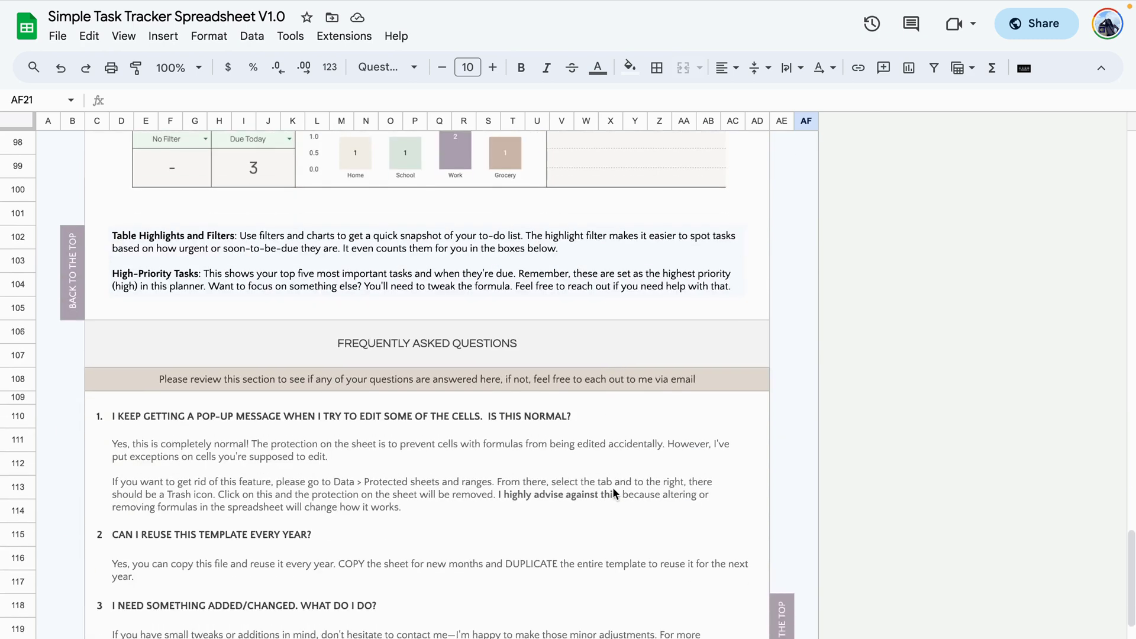
pyautogui.scroll(20, 613, 488)
pyautogui.click(757, 377)
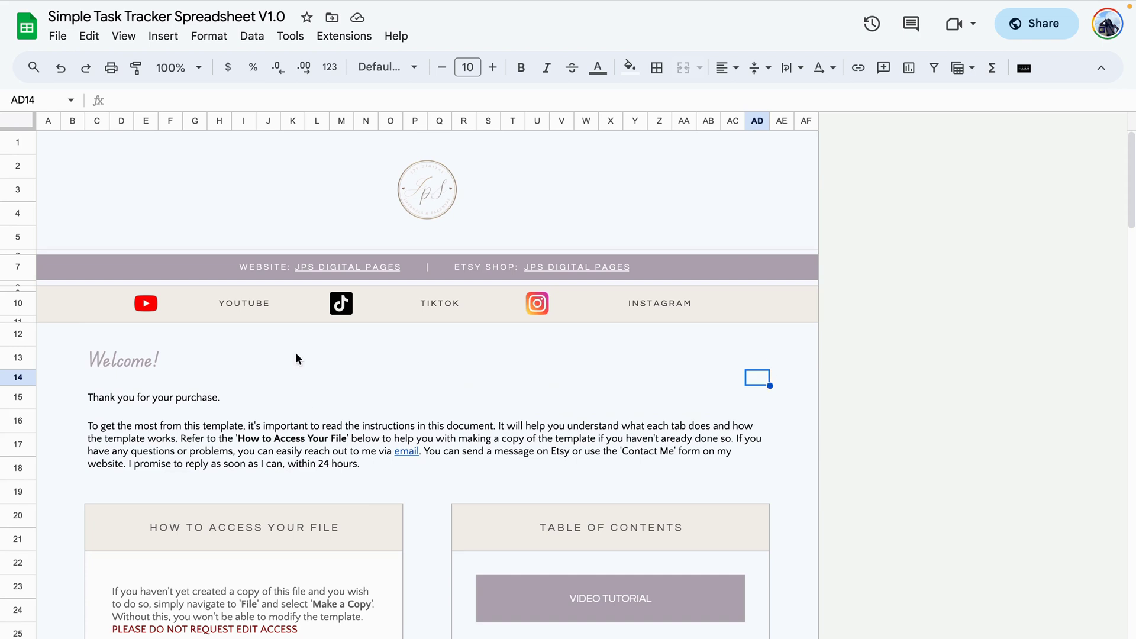
pyautogui.moveTo(422, 476)
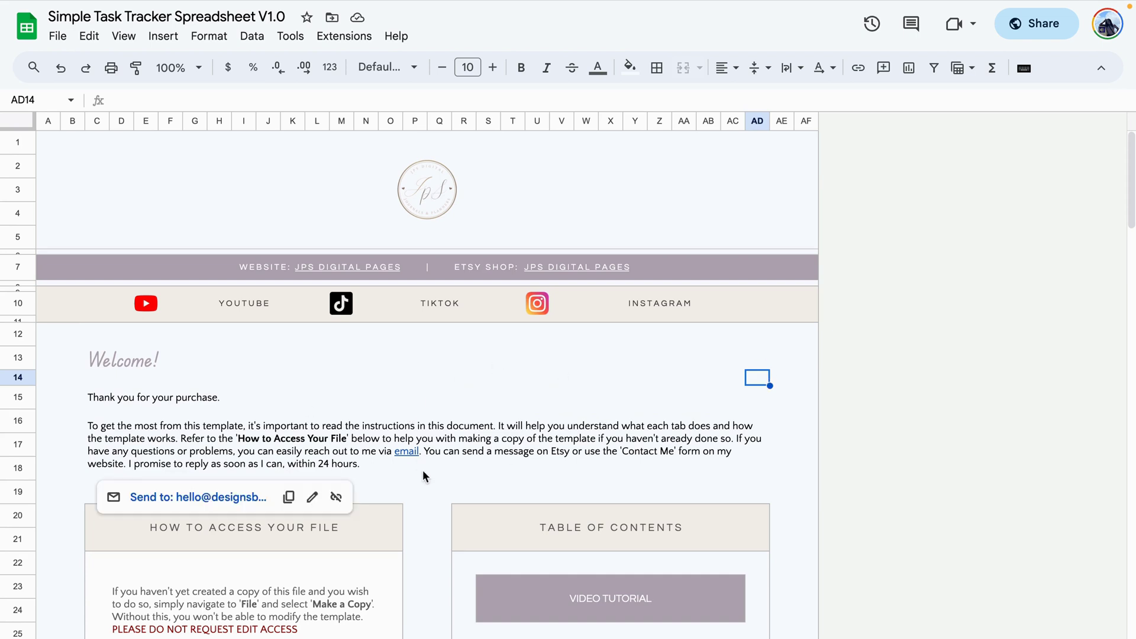
pyautogui.click(714, 379)
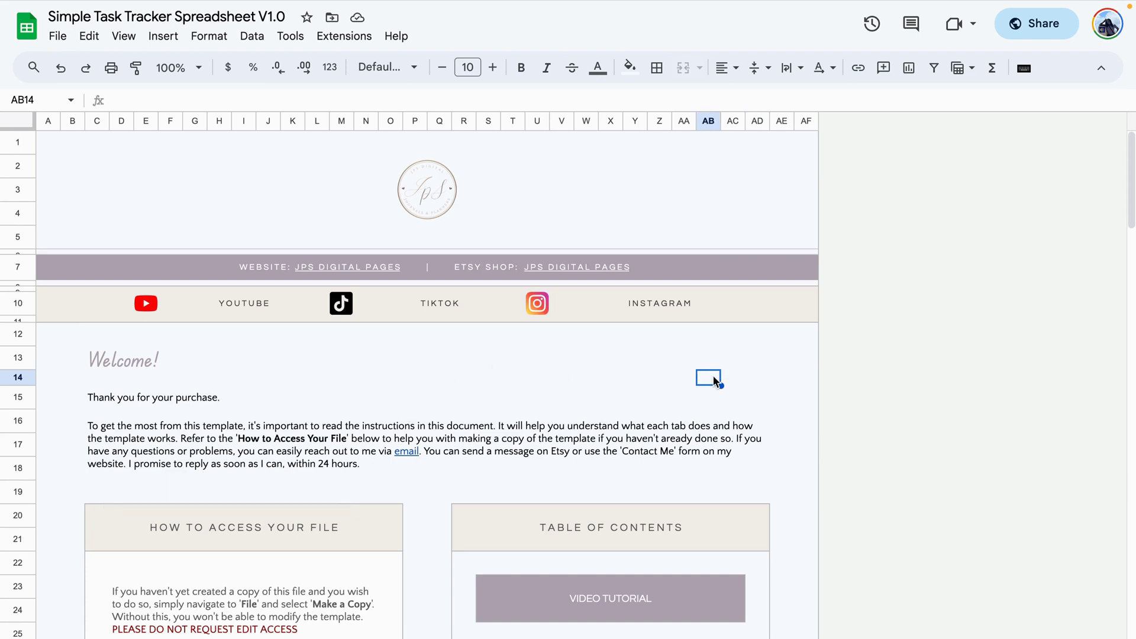